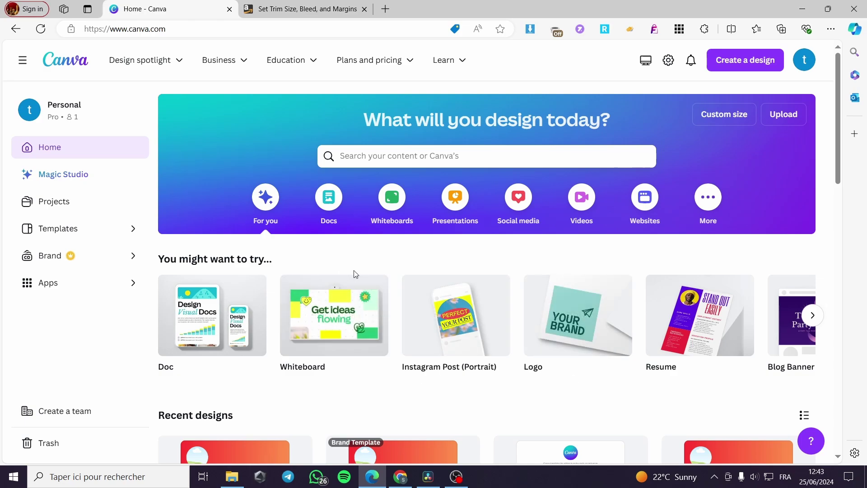
Switch to the KDP trim size help page and examine the paperback and hardcover trim size tables
click(300, 7)
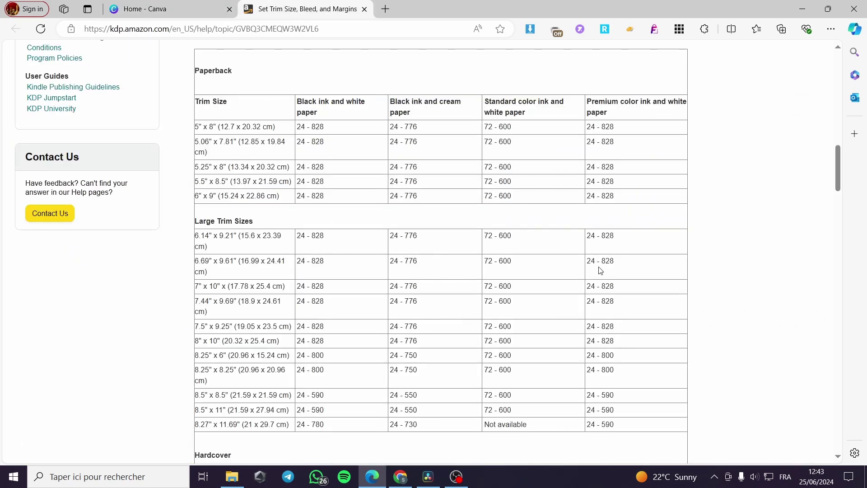
scroll(321, 284, up, 3)
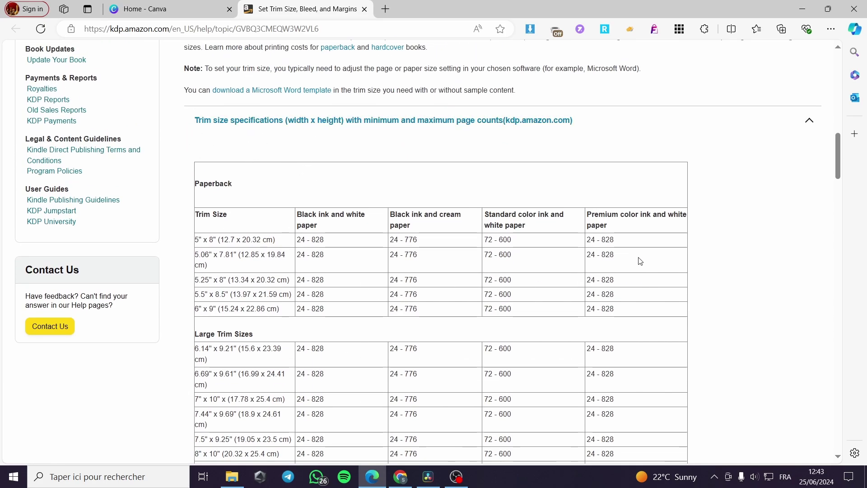
scroll(583, 273, down, 3)
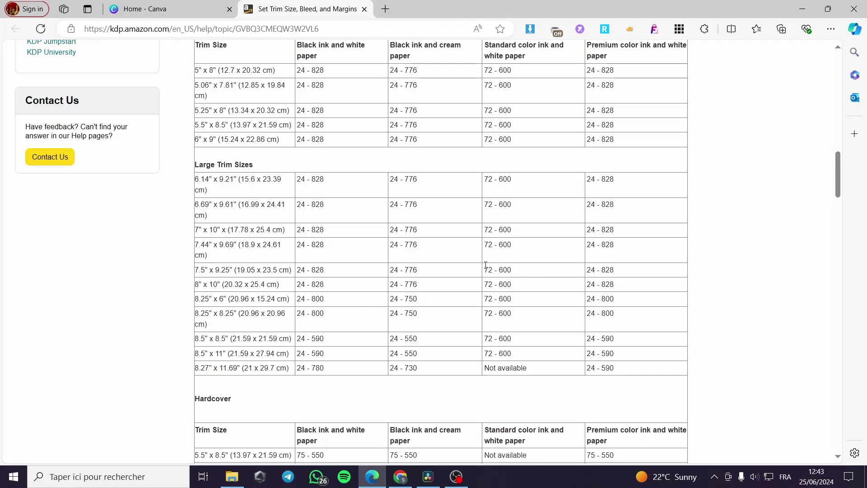
scroll(225, 207, up, 2)
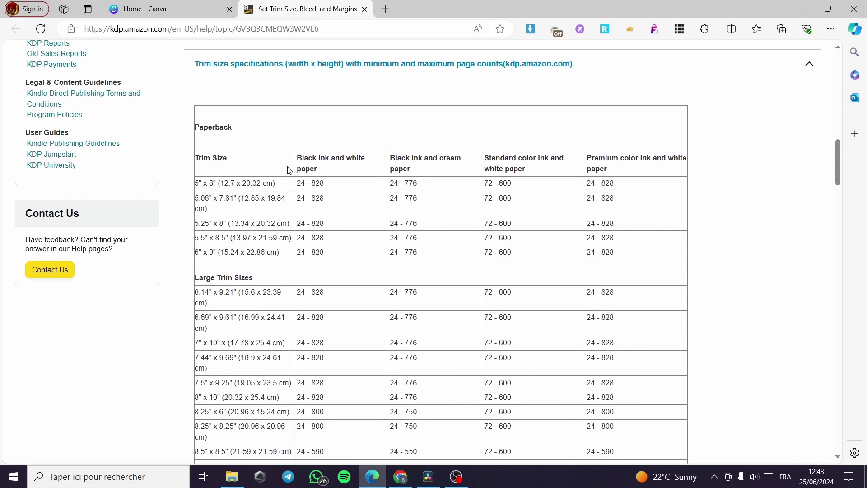
scroll(267, 272, down, 1)
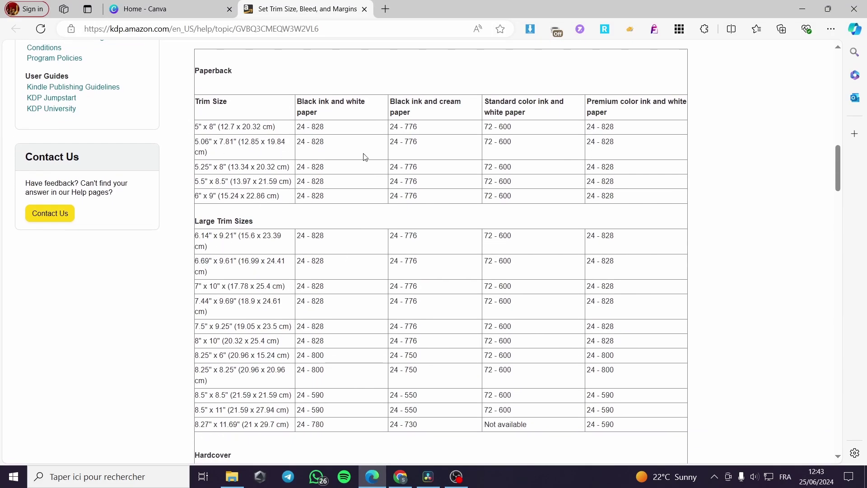
scroll(559, 291, down, 1)
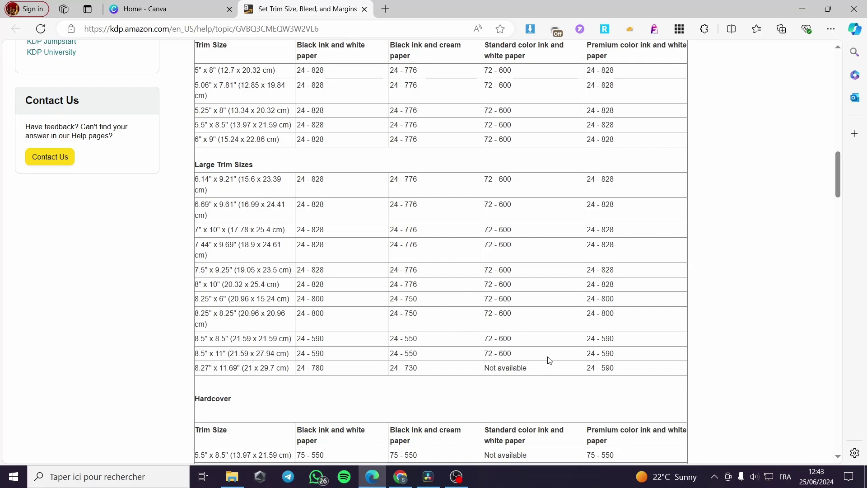
scroll(549, 360, down, 3)
scroll(422, 302, up, 5)
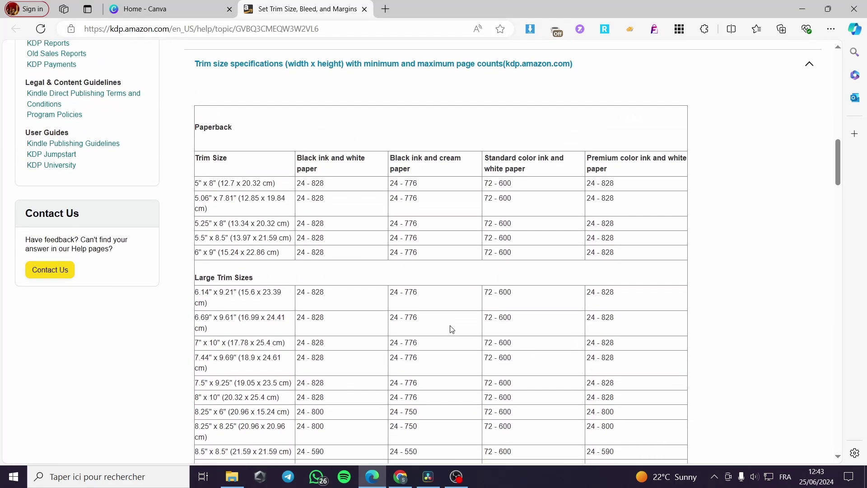
scroll(452, 329, up, 8)
scroll(720, 304, up, 5)
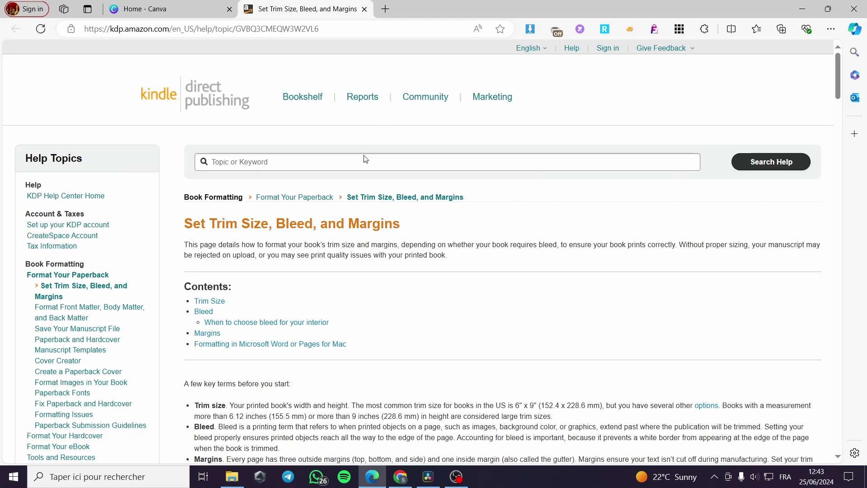
Review the KDP page from its heading to the bleed section, and find the 8.5" x 8.5" paperback trim size
scroll(381, 197, down, 3)
scroll(332, 203, up, 3)
scroll(591, 255, down, 5)
scroll(841, 140, down, 5)
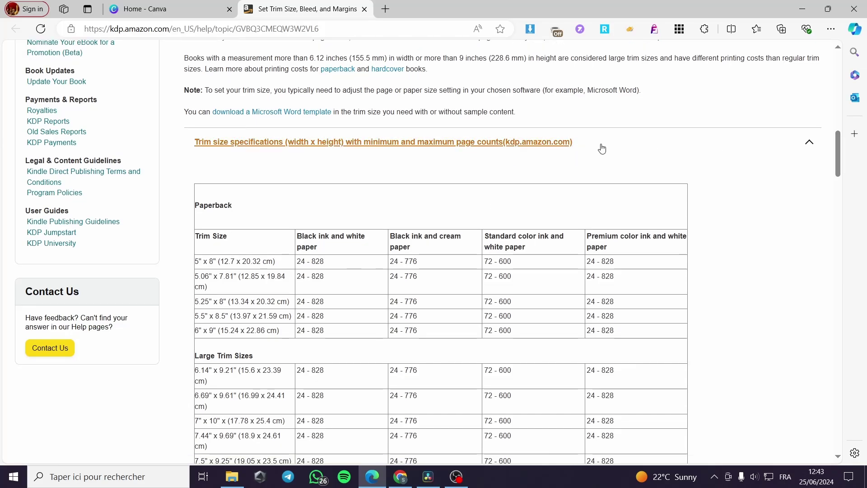
scroll(517, 216, down, 12)
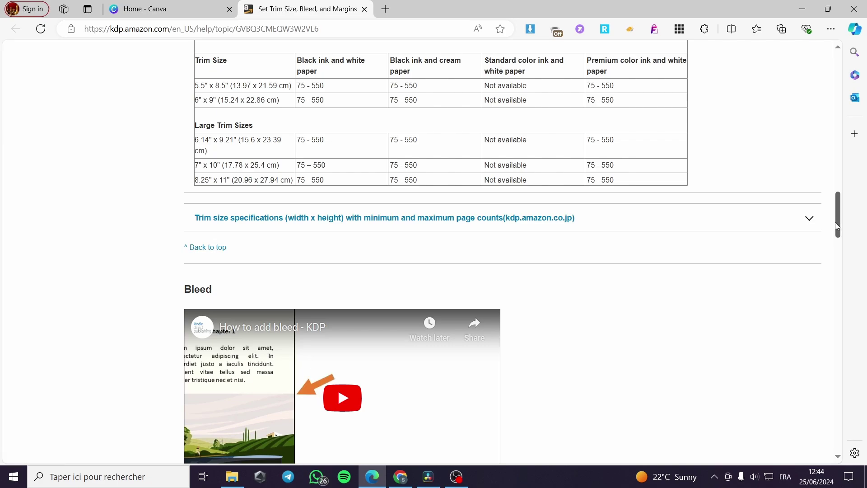
scroll(836, 222, up, 8)
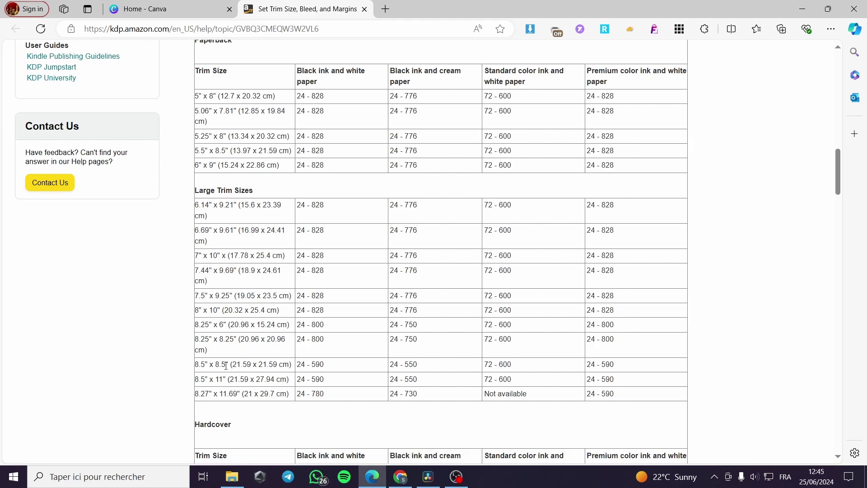
drag(226, 366, 200, 369)
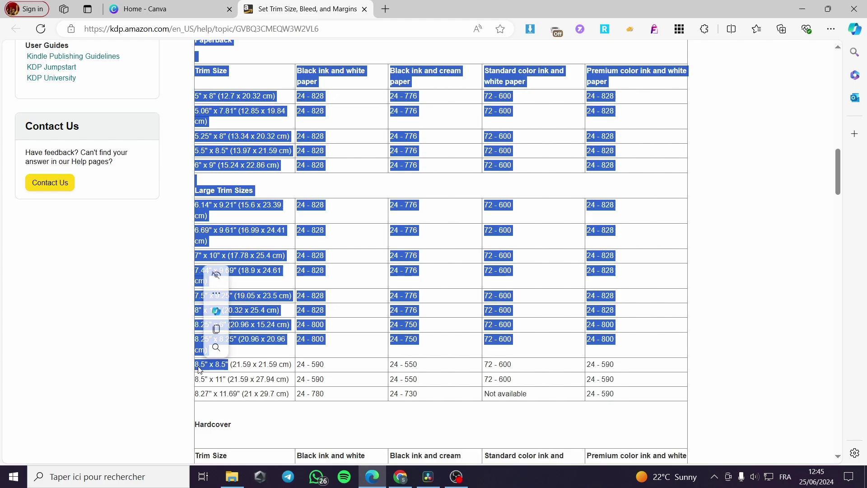
click(255, 375)
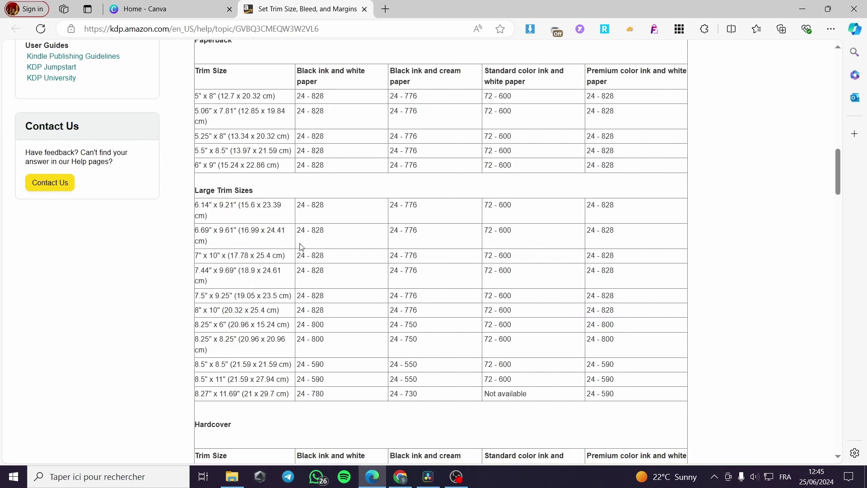
Switch to Canva and create a custom-size design 8.5 in wide by 8.5 in high
click(159, 7)
click(746, 60)
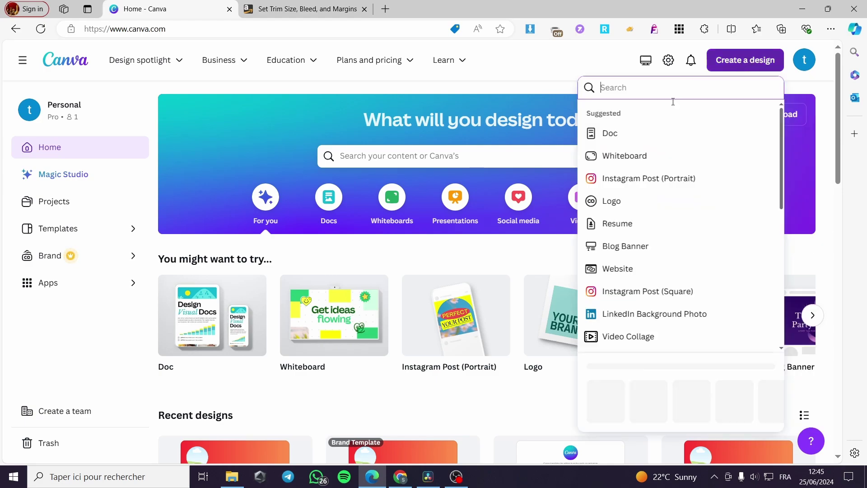
click(605, 404)
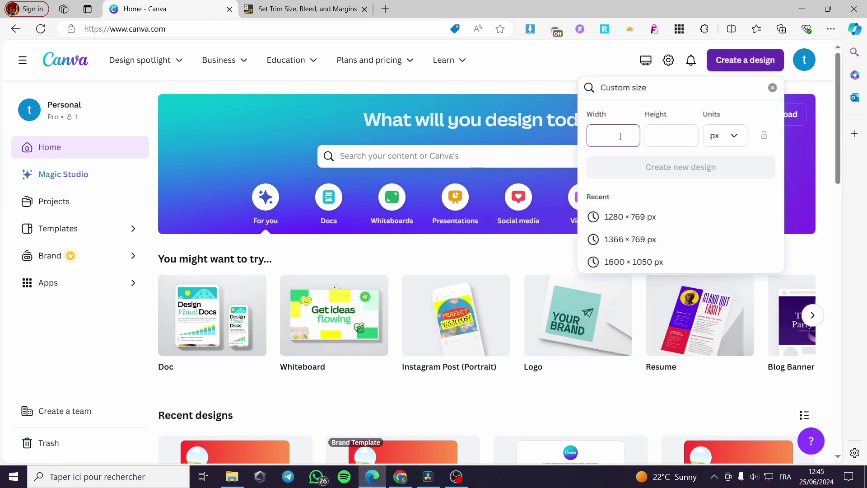
click(734, 135)
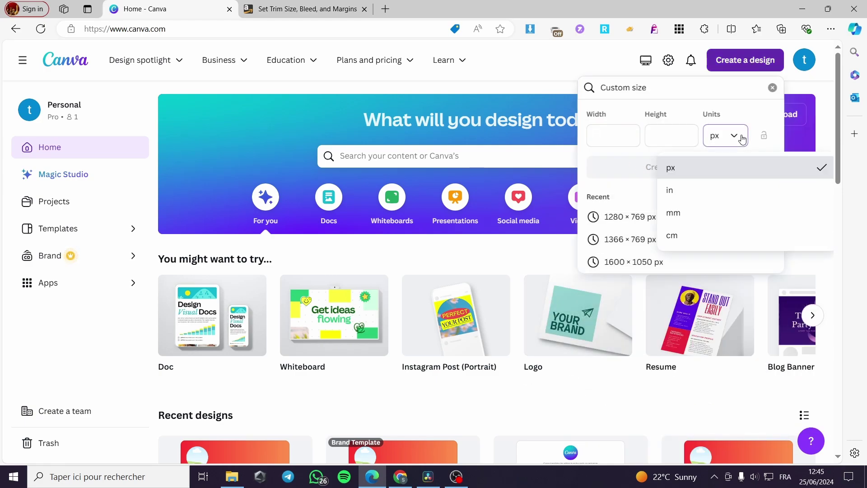
click(719, 191)
click(600, 137)
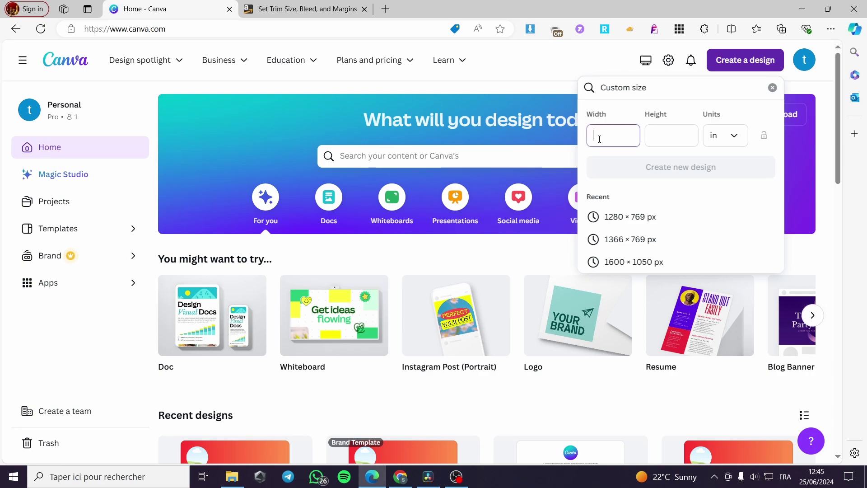
text(8.5)
key(Tab)
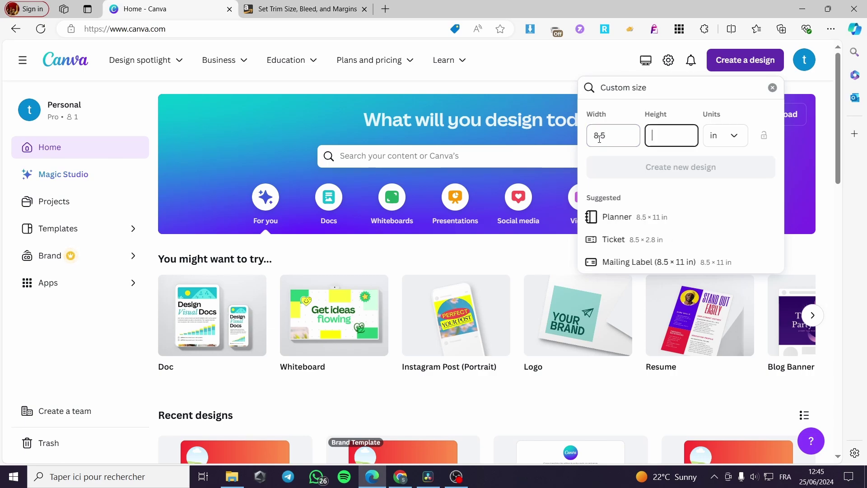
text(8.5)
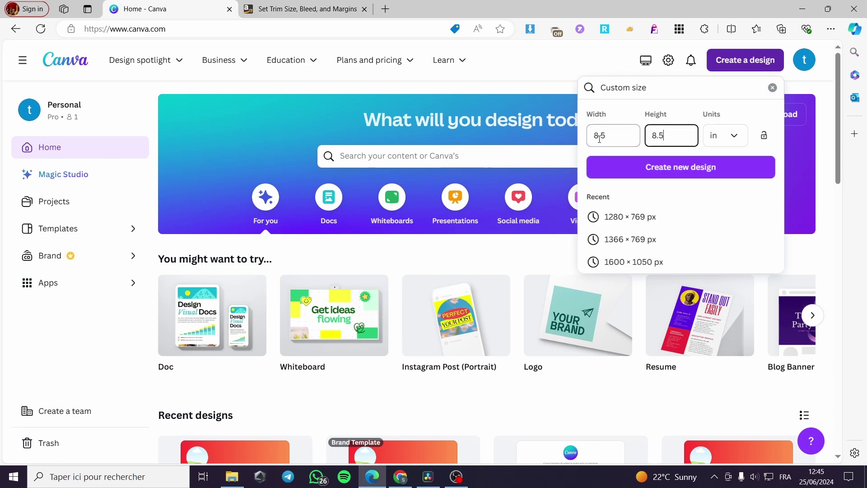
click(682, 174)
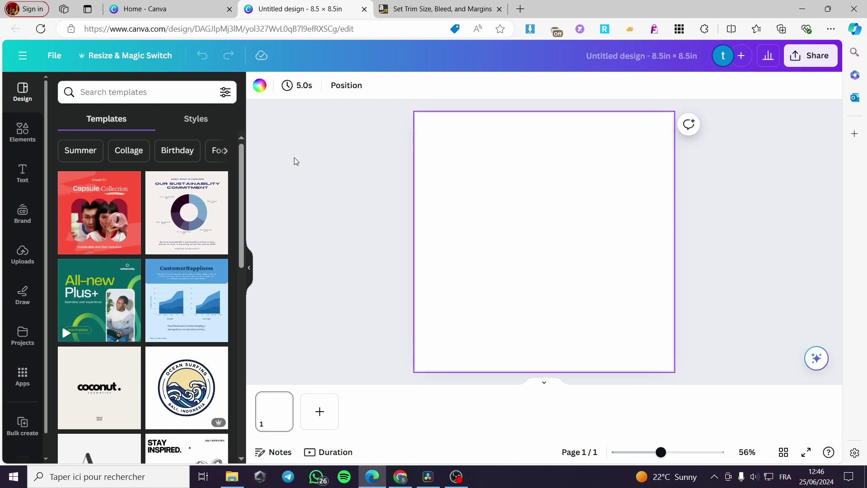
Show the rulers and guides for the blank design
click(56, 61)
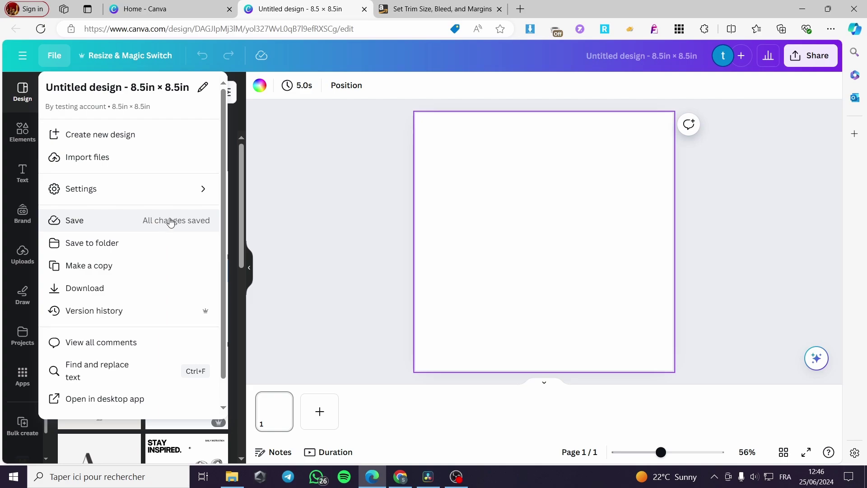
mouse_move(183, 197)
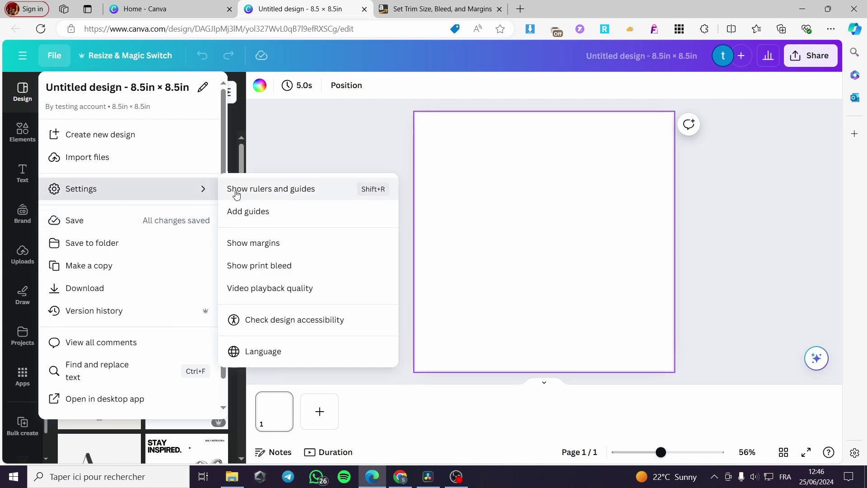
click(319, 191)
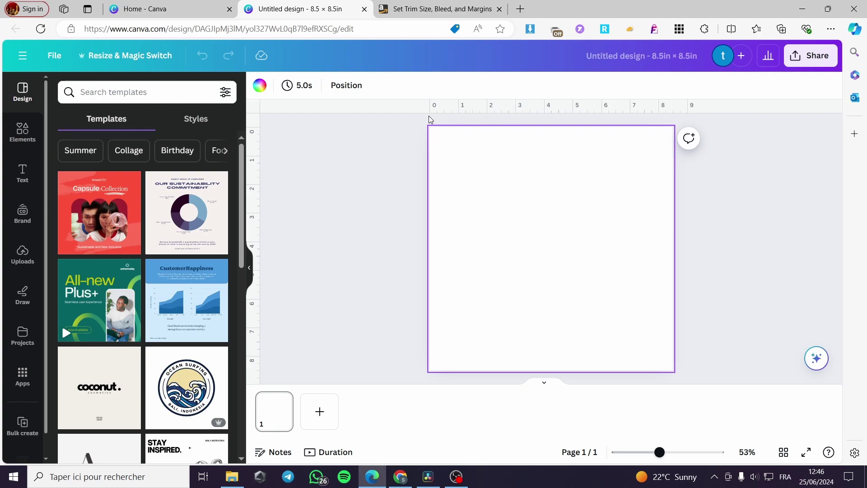
Add a horizontal guide about 0.12 in below the page's top edge and a vertical guide just inside its left edge
drag(443, 112, 480, 125)
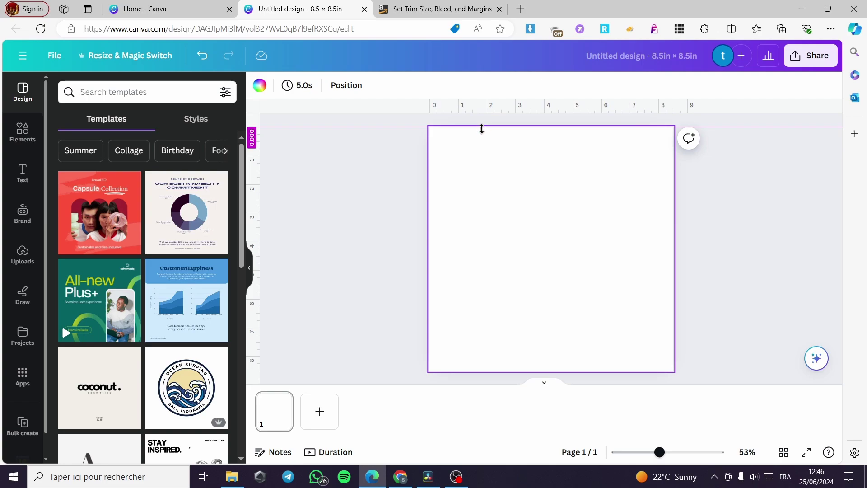
drag(481, 128, 482, 130)
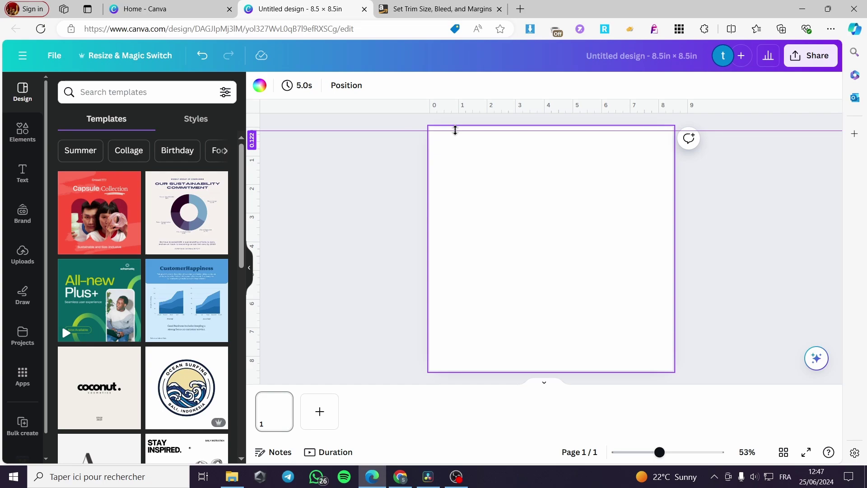
drag(455, 130, 456, 131)
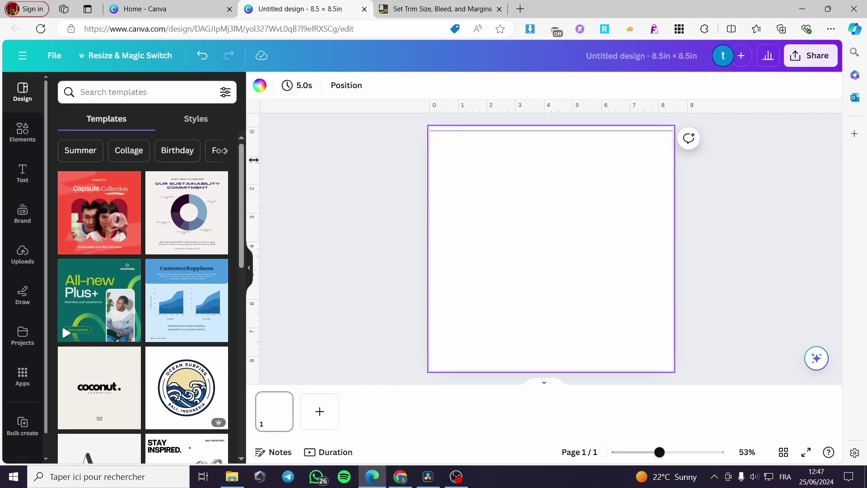
drag(255, 167, 434, 167)
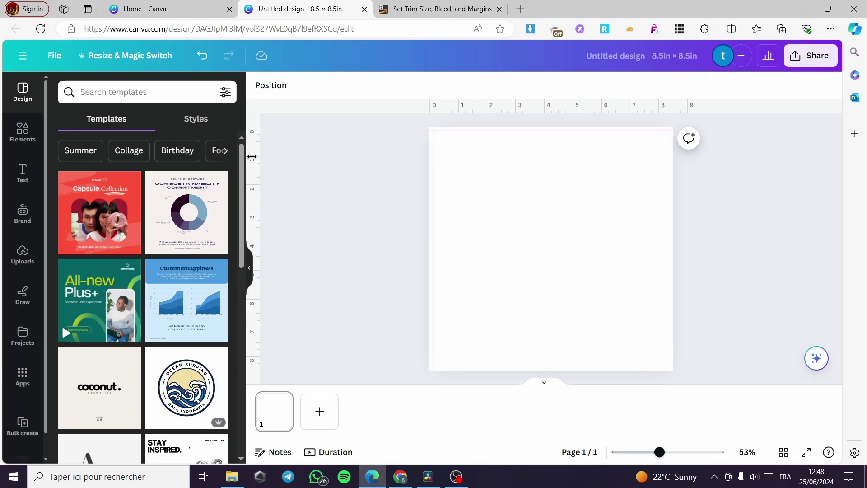
Add a vertical guide just inside the page's right edge and a horizontal guide at about 8.35 in near its bottom edge
drag(253, 158, 671, 168)
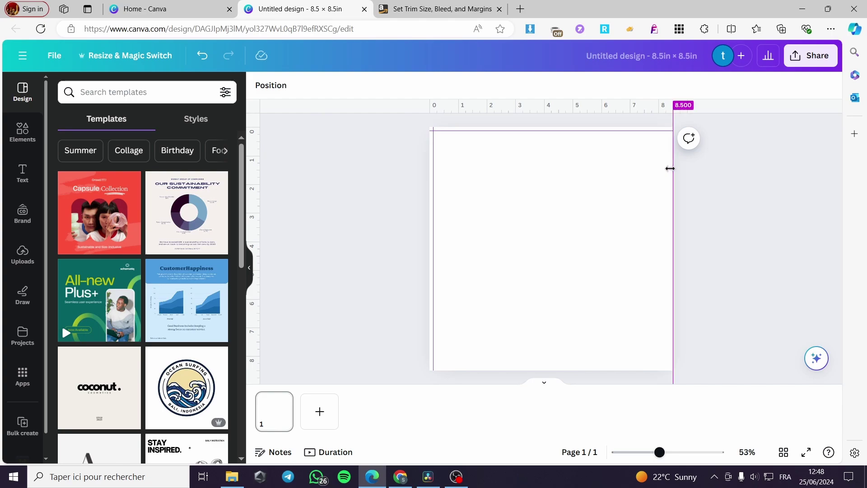
drag(670, 168, 670, 189)
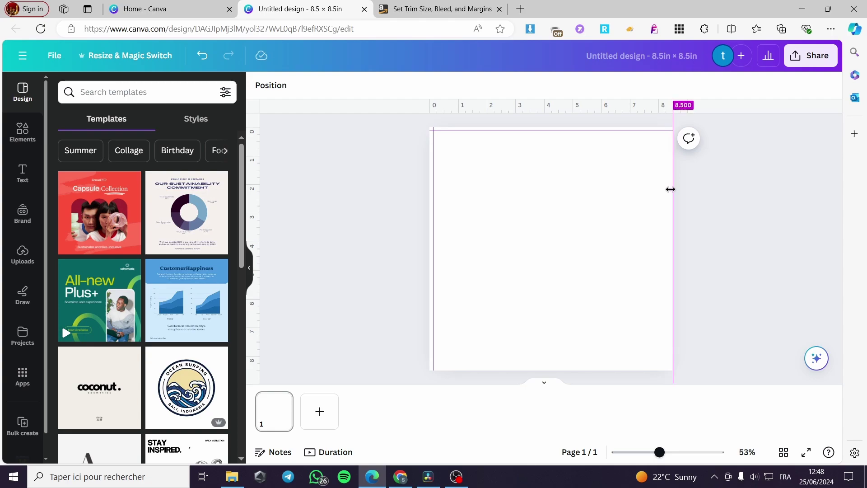
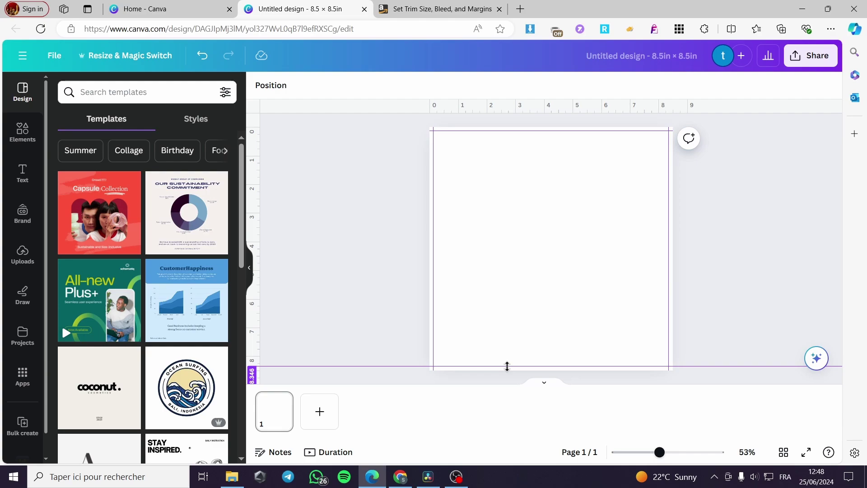
drag(507, 366, 507, 366)
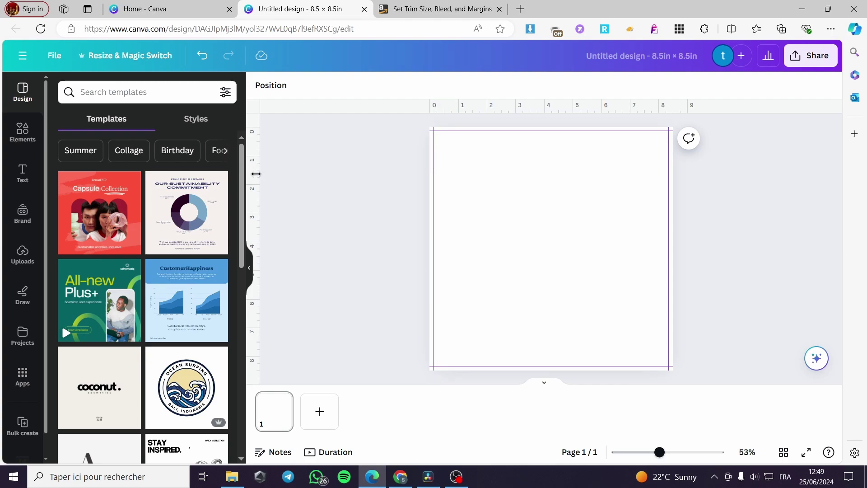
Add a second, inner guide just inside each of the four outer guides, with the right one at about 8.2 in
drag(257, 174, 437, 178)
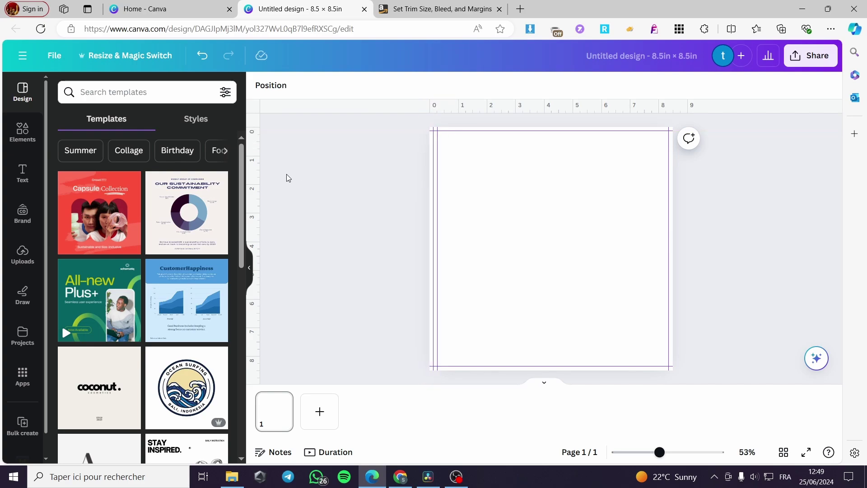
drag(256, 176, 668, 196)
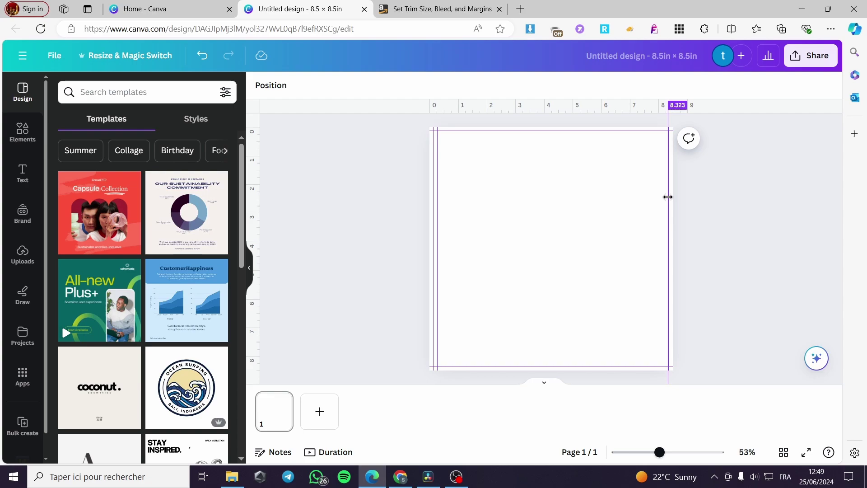
drag(668, 196, 664, 198)
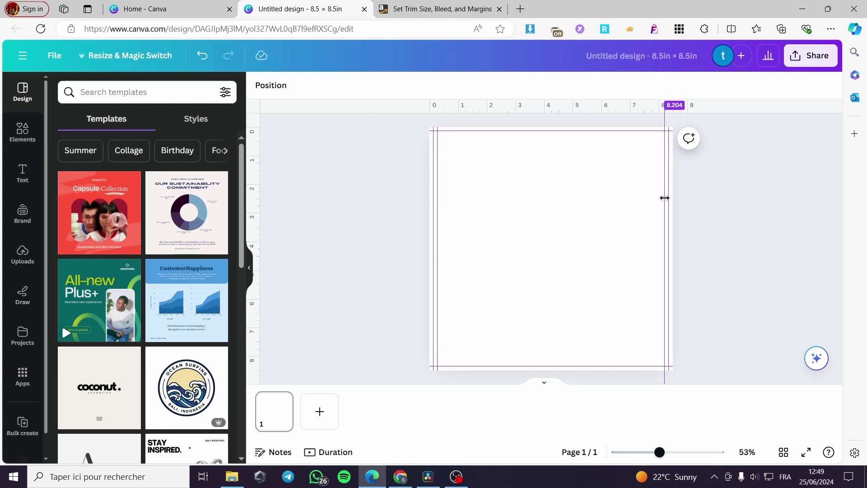
drag(664, 198, 664, 156)
drag(579, 106, 576, 134)
drag(542, 107, 548, 363)
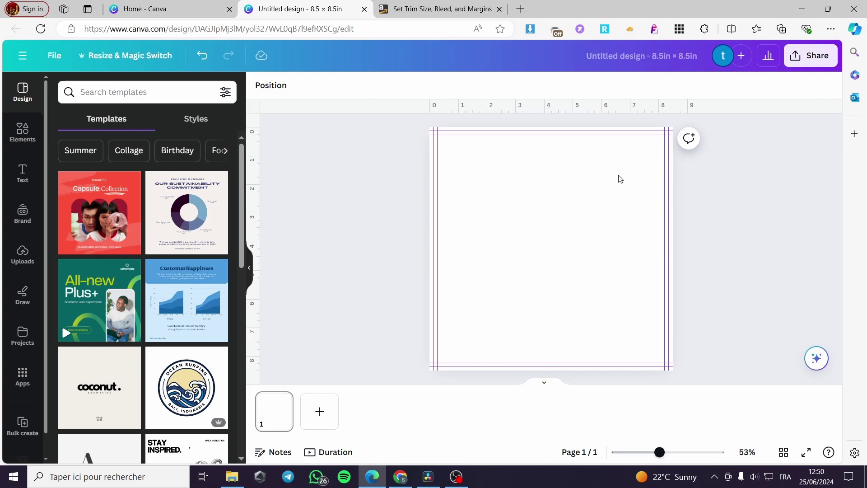
Fill the page background with the teal-to-dark-blue default gradient
click(537, 187)
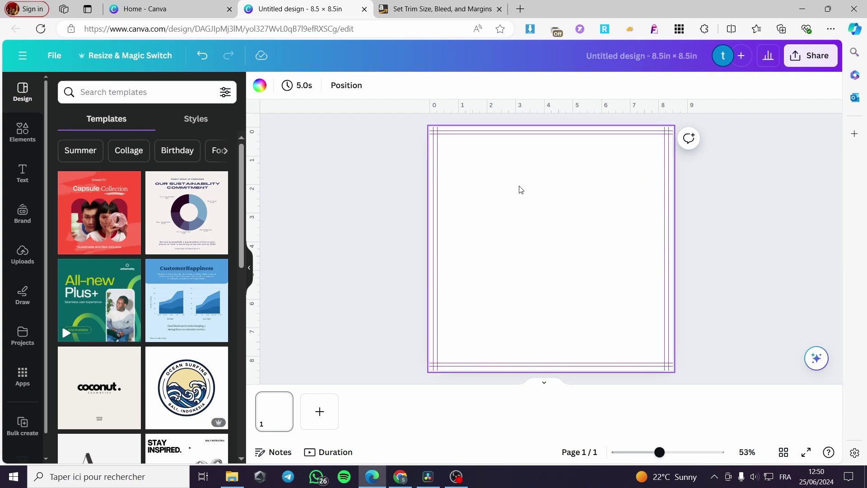
click(257, 88)
scroll(213, 361, down, 2)
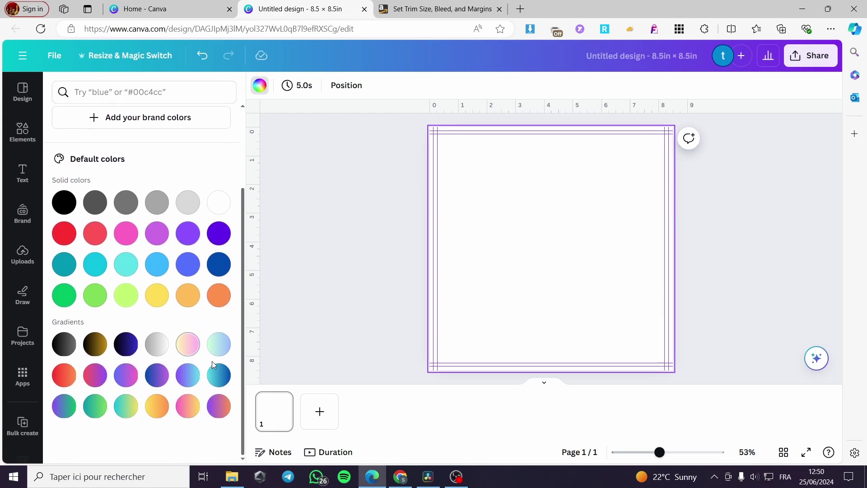
click(218, 376)
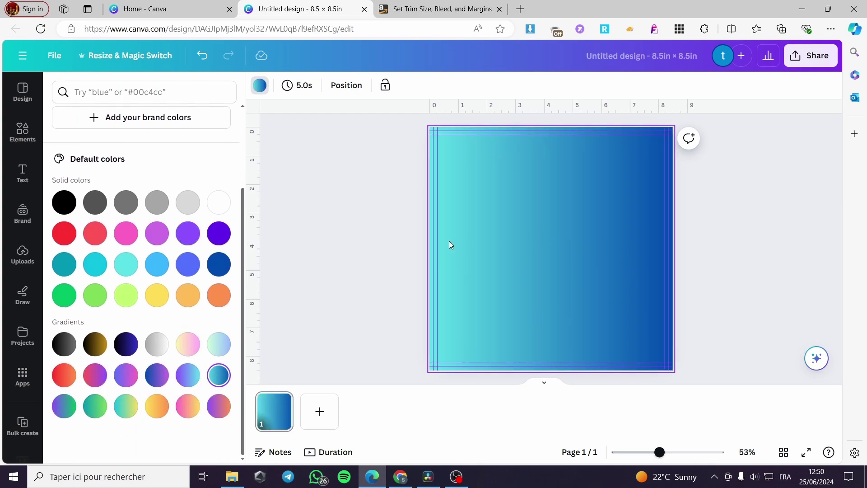
click(758, 260)
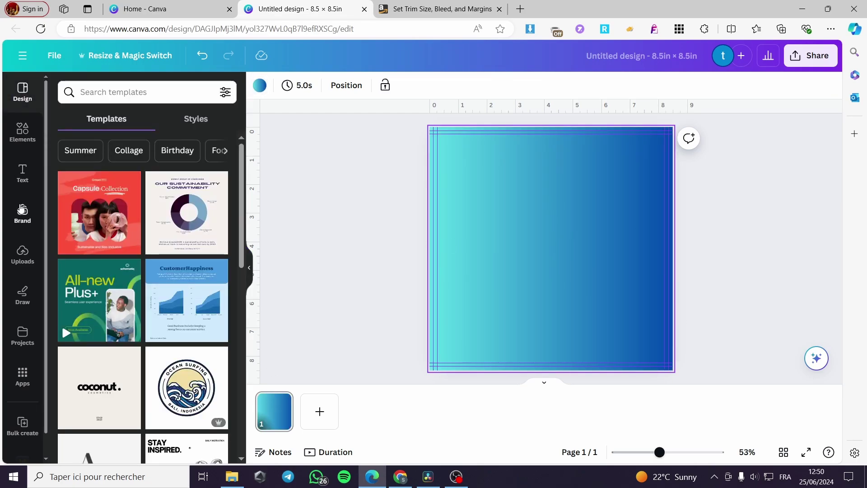
Search the graphics for "tree" and place the rounded green tree with a brown trunk, about 2.3 in wide, near the page's right edge
click(22, 132)
click(131, 92)
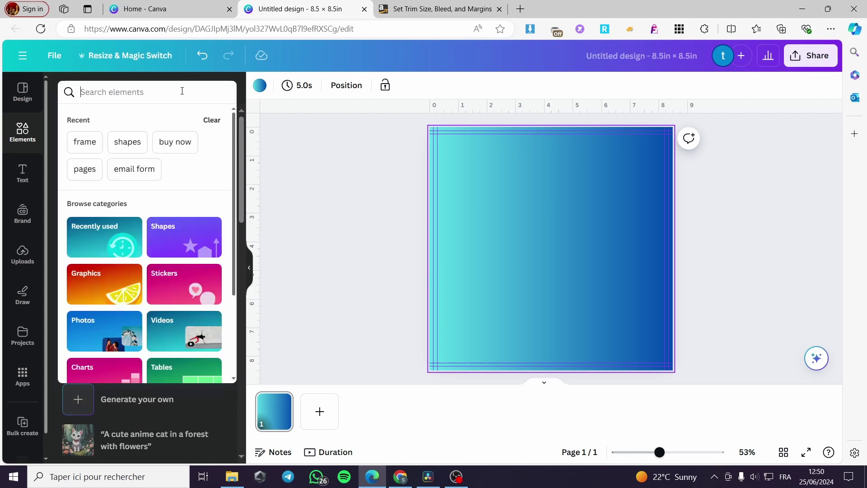
text(tree)
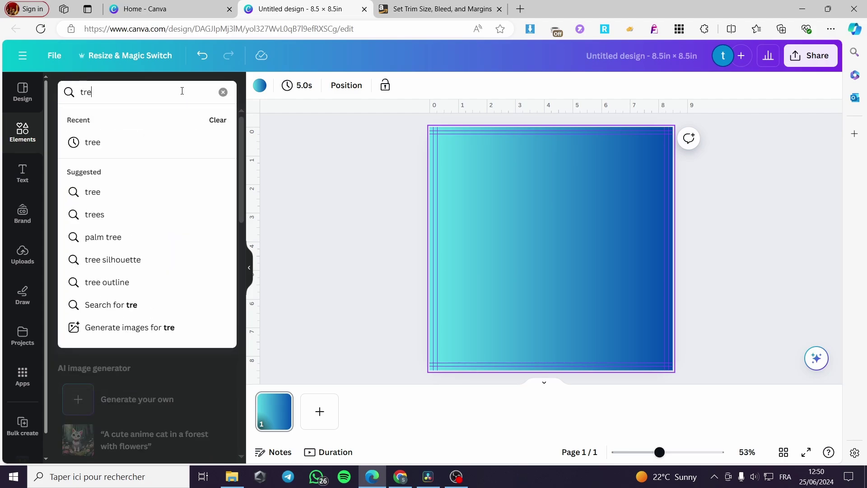
key(Return)
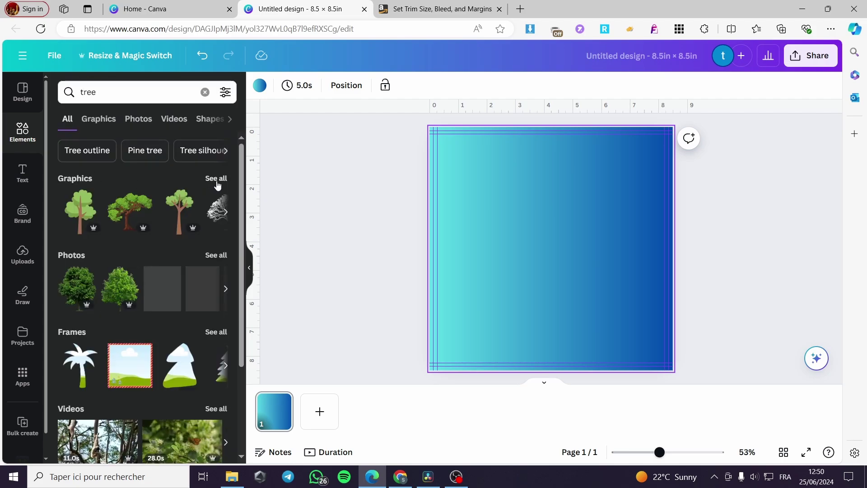
click(217, 179)
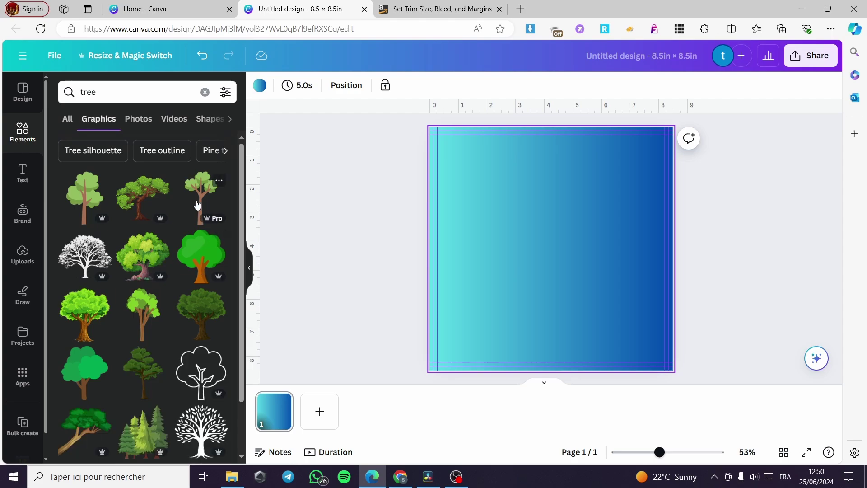
scroll(217, 222, down, 2)
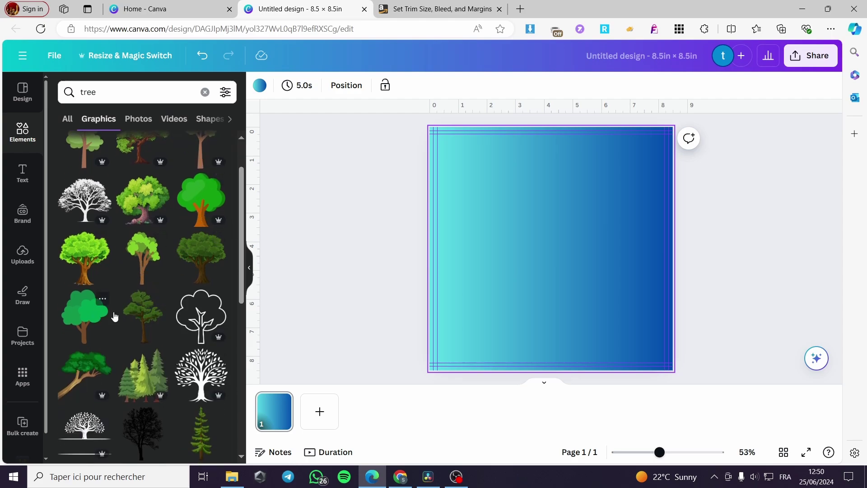
click(97, 312)
drag(632, 347, 644, 270)
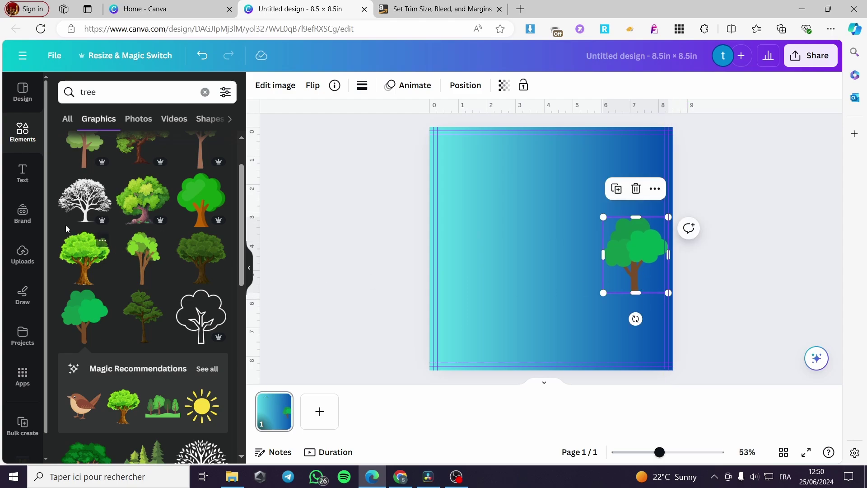
Search the element graphics for "green land"
click(120, 94)
key(BackSpace)
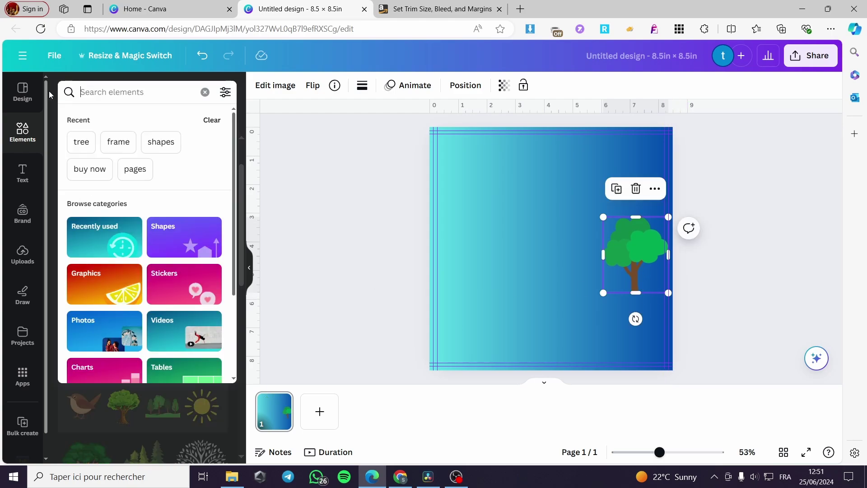
text(lka)
key(BackSpace)
key(BackSpace)
key(BackSpace)
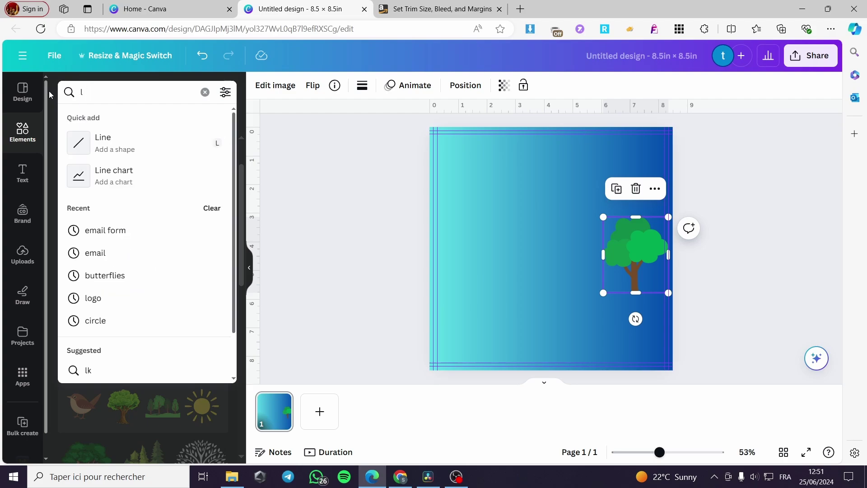
text(gree)
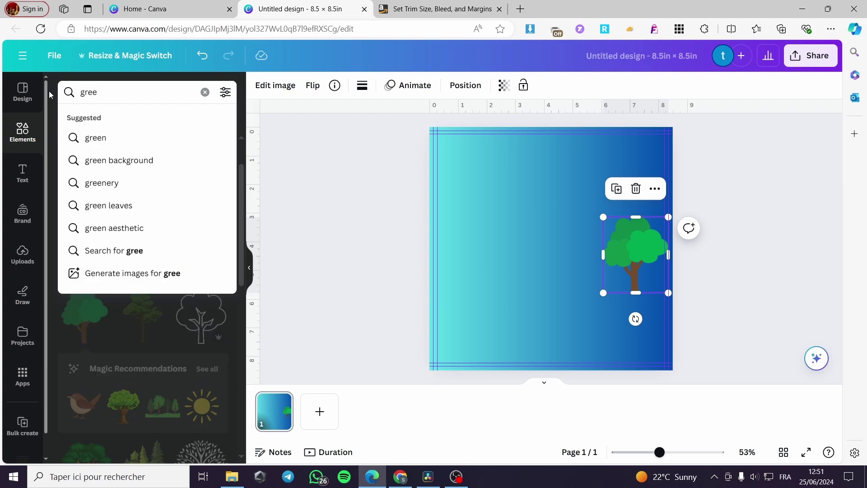
text(n land)
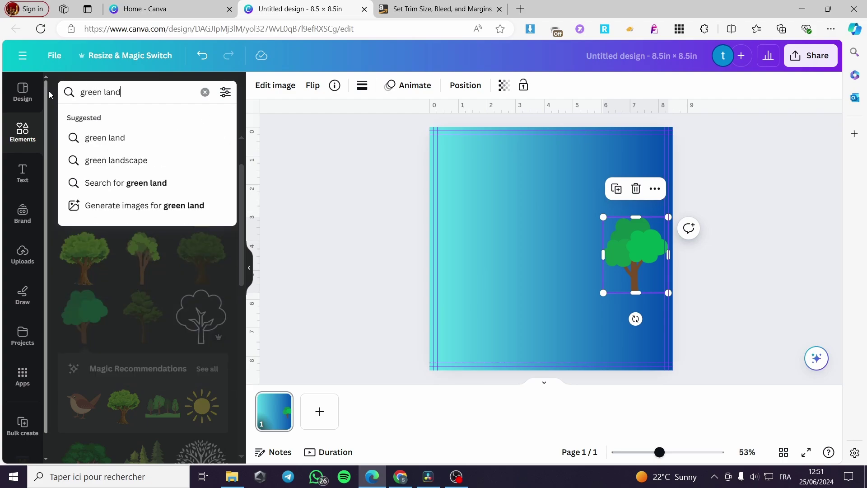
key(Return)
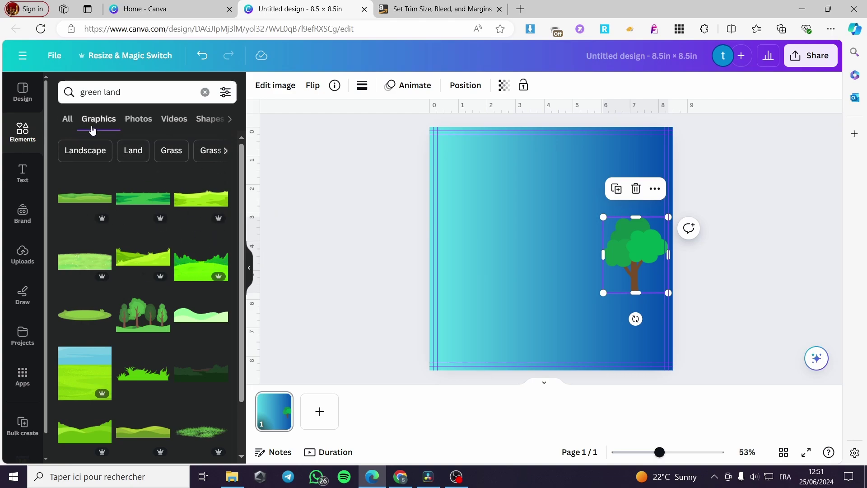
Insert the dark-green land graphic, enlarge it across the page's lower third, and move the tree slightly beyond the right page edge
click(144, 201)
drag(547, 244, 472, 289)
drag(531, 303, 840, 377)
drag(572, 330, 486, 331)
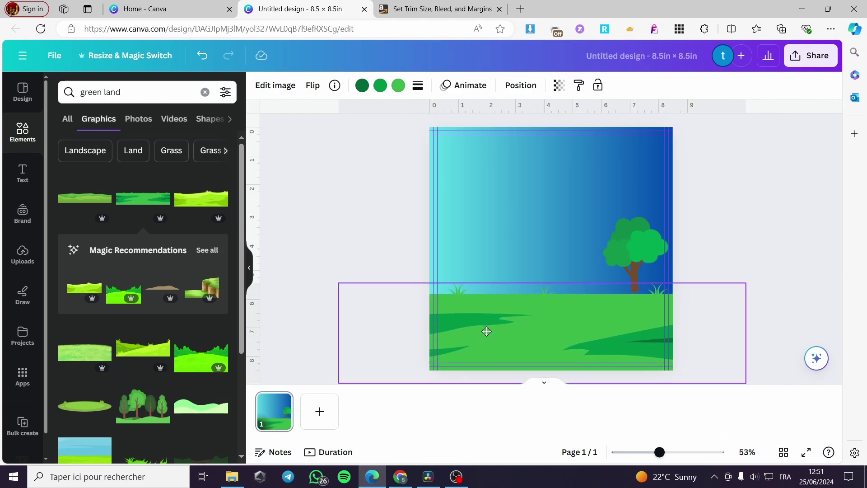
click(619, 248)
mouse_move(644, 246)
mouse_down()
mouse_move(666, 244)
mouse_move(655, 244)
mouse_up()
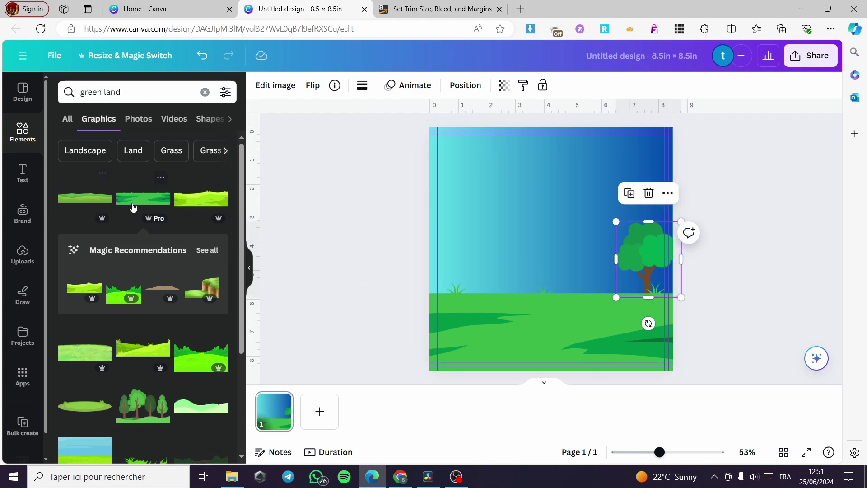
Search for "tree" again and place the bright green, orange-trunked tree, about 4 in wide, on the left side of the grass
click(91, 92)
key(BackSpace)
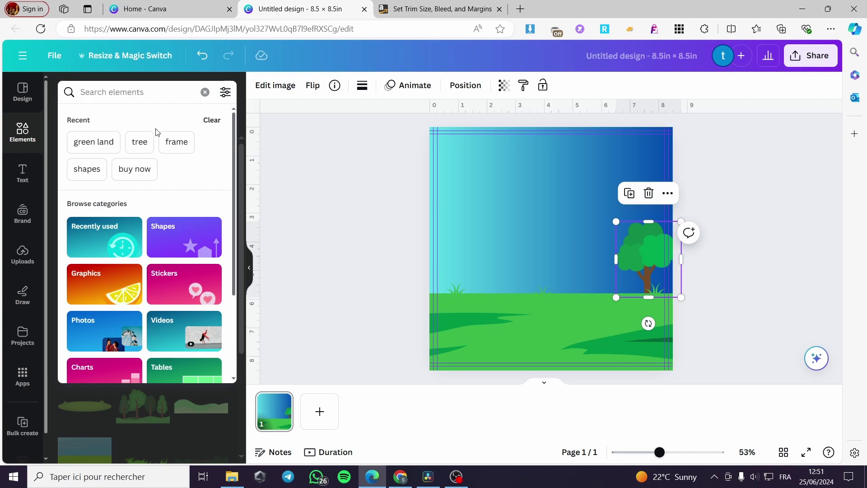
click(138, 141)
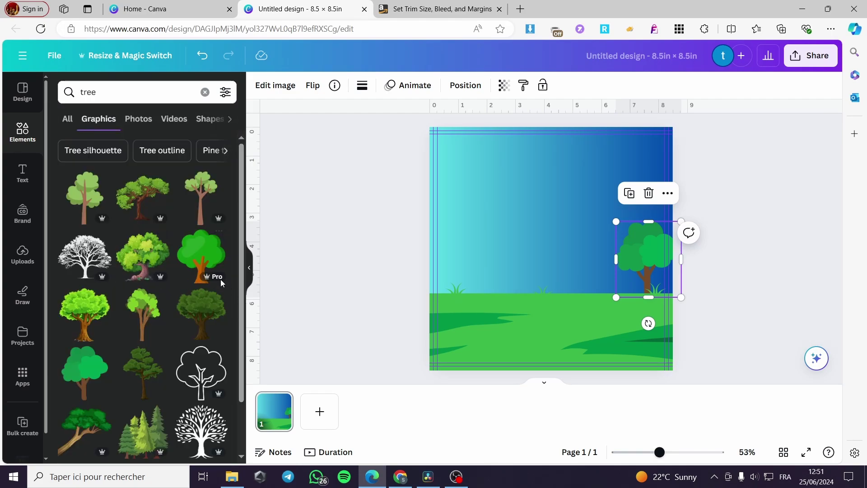
click(199, 261)
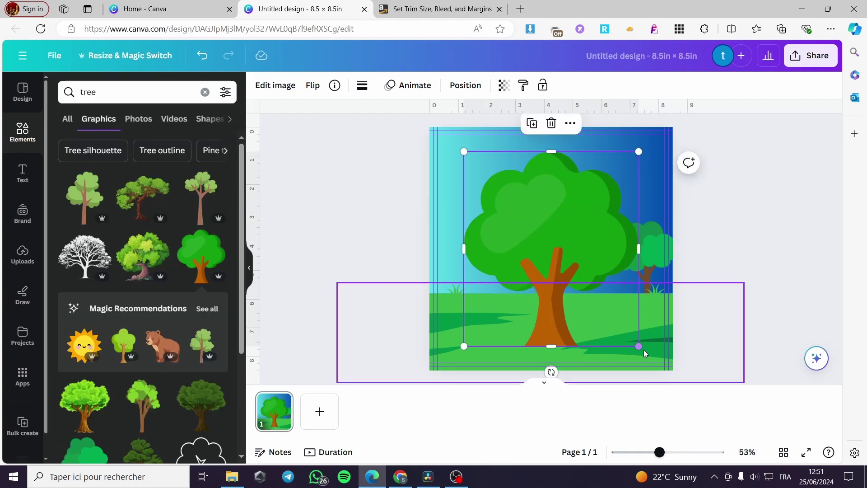
drag(644, 349, 555, 287)
click(573, 230)
drag(518, 248, 490, 260)
Search the element graphics for "sky"
click(115, 92)
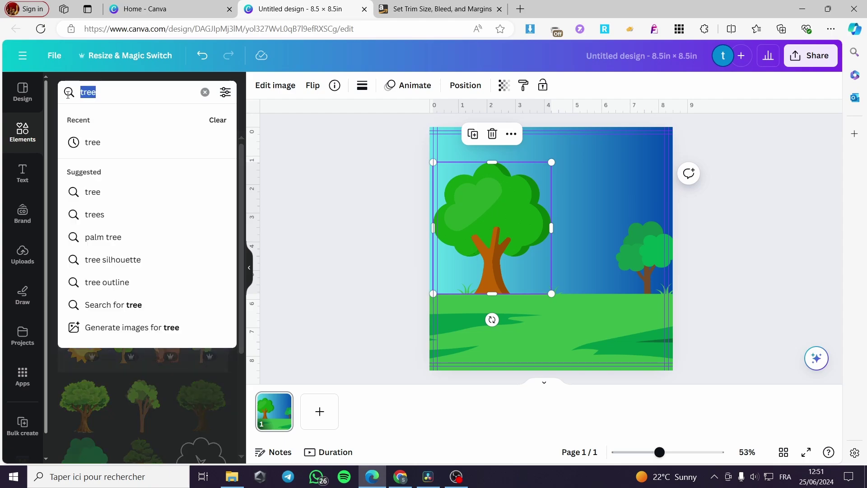
text(ss)
key(BackSpace)
text(ky)
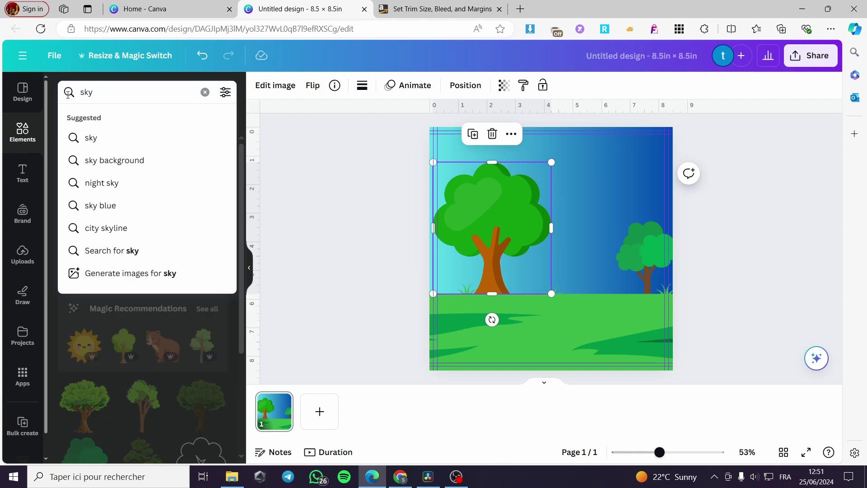
key(Return)
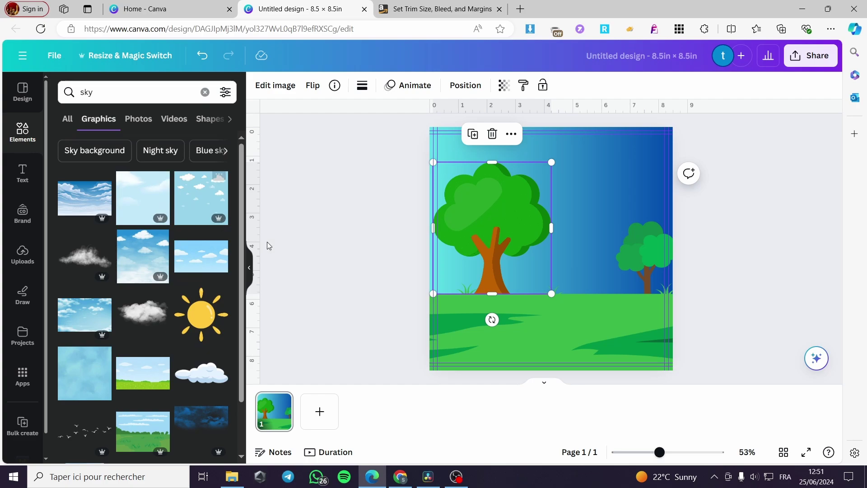
Try the plain light-blue gradient sky graphic on the page and delete it
scroll(230, 250, down, 2)
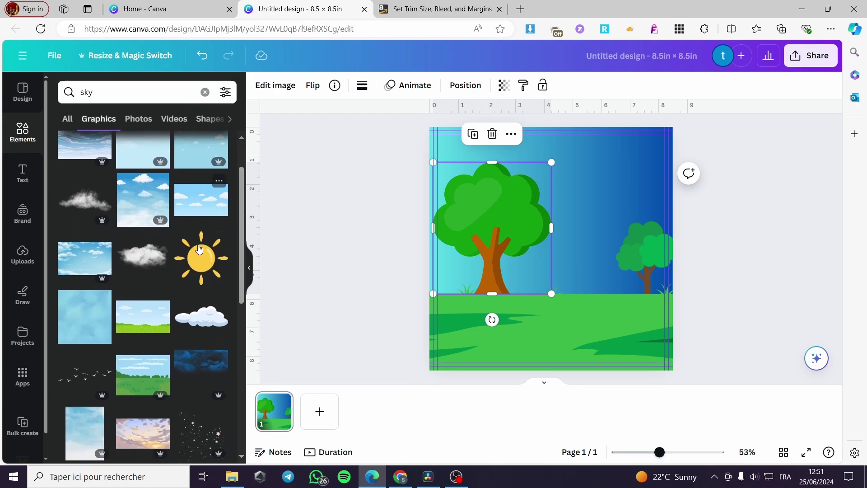
scroll(167, 311, down, 1)
scroll(167, 312, down, 4)
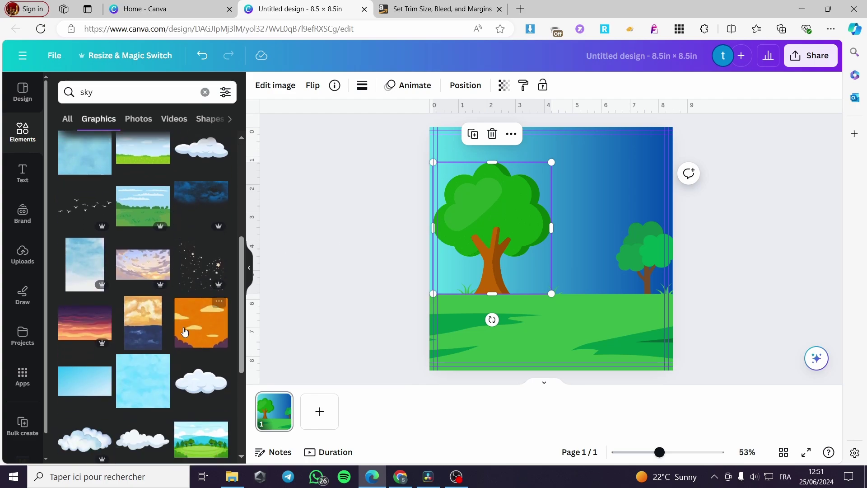
click(92, 331)
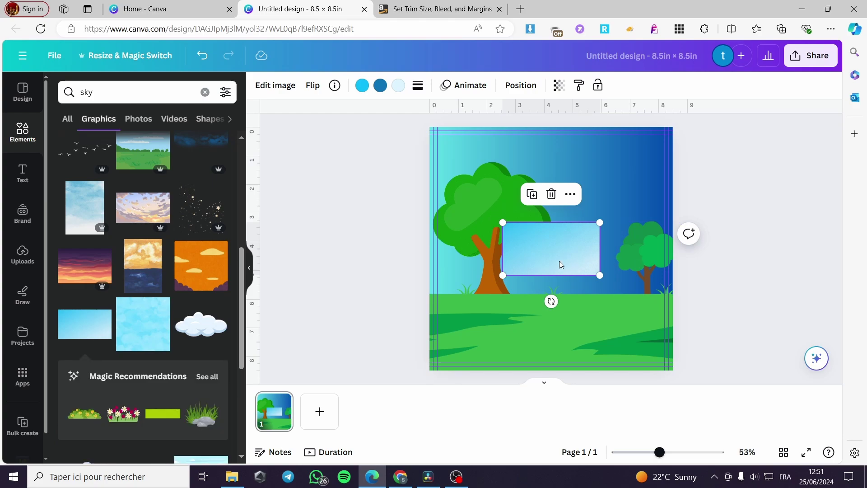
click(551, 193)
Insert the blue sky graphic with white clouds, enlarge it to about 8.1 in wide, and move it over the page's top edge
scroll(147, 337, down, 4)
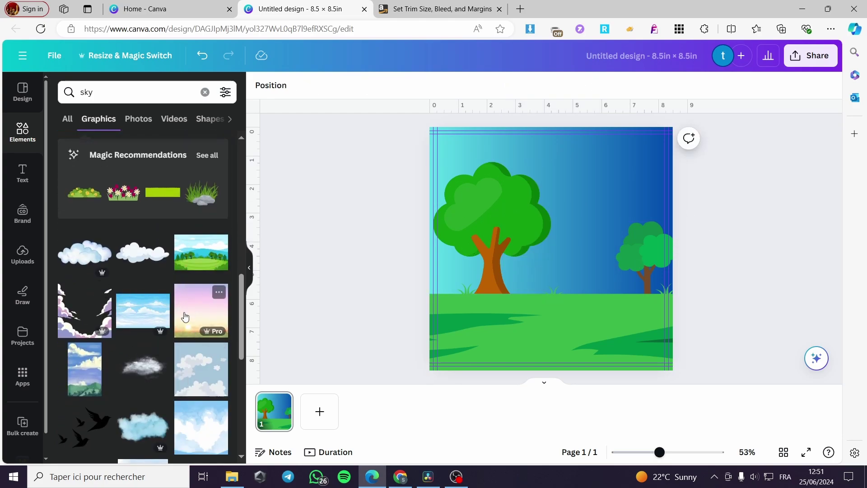
click(148, 312)
drag(604, 279, 798, 280)
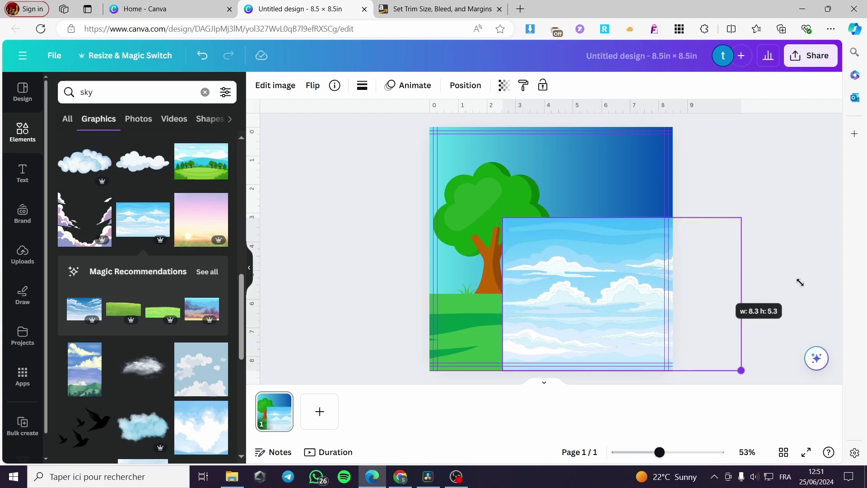
drag(632, 283, 595, 205)
drag(703, 294, 735, 220)
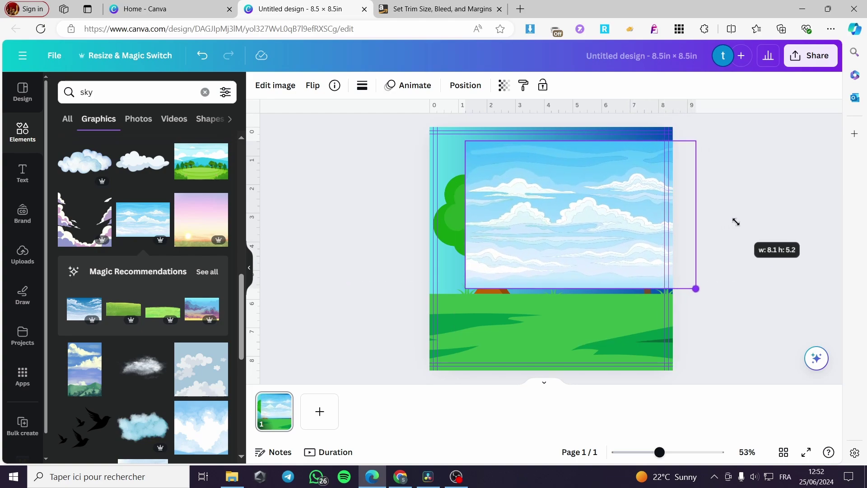
drag(606, 215, 571, 108)
Shrink the left tree to about 2.6 in wide and move it down so its trunk stands on the grass
click(519, 235)
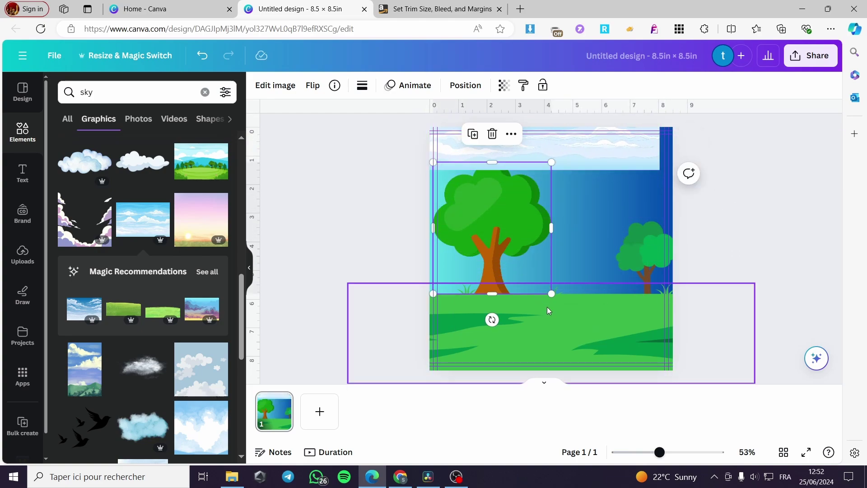
drag(551, 294, 508, 246)
drag(485, 217, 499, 276)
Try the cloudy-sky graphic flipped vertically and fitted into the page's upper-left corner, and delete it
drag(594, 159, 571, 224)
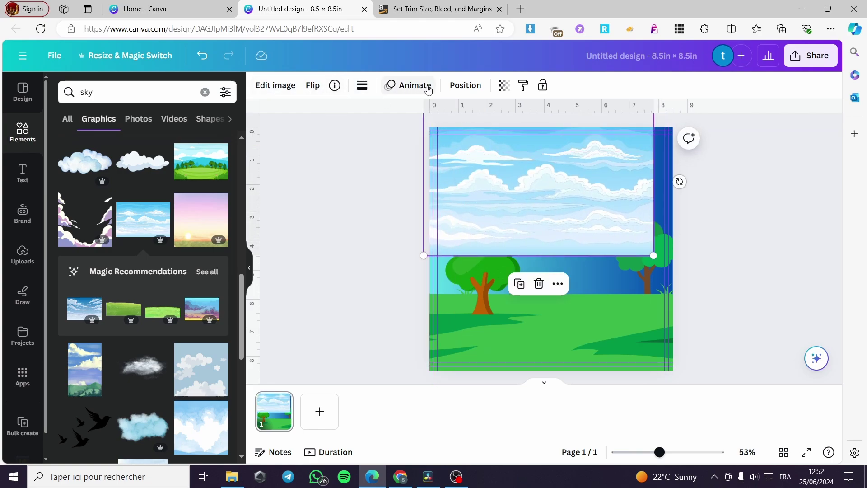
click(317, 94)
click(348, 138)
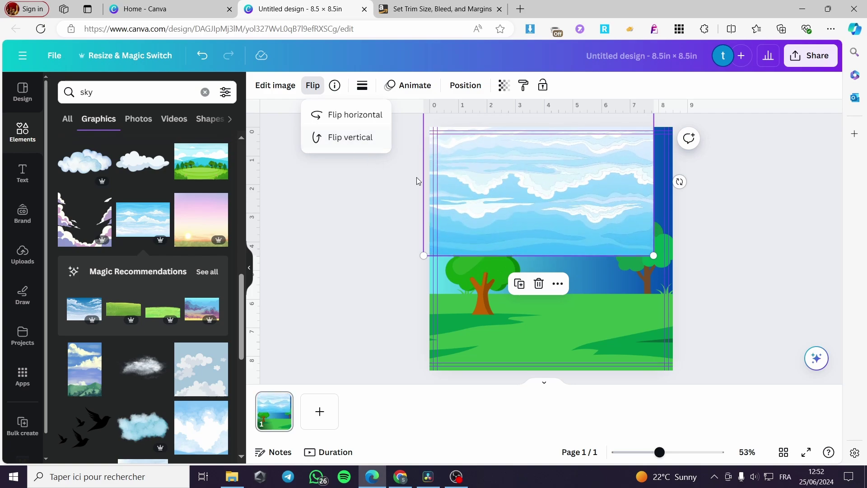
drag(576, 190, 587, 171)
drag(662, 240, 628, 217)
drag(616, 176, 585, 205)
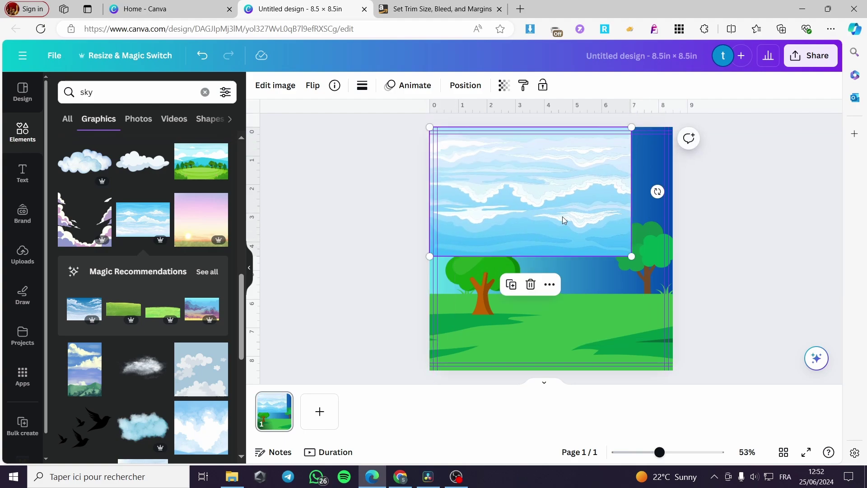
key(Delete)
Try the bright blue sky graphic with white clouds, cropped to a strip and enlarged to about 10.8 in wide, over the page's top edge
scroll(212, 364, down, 1)
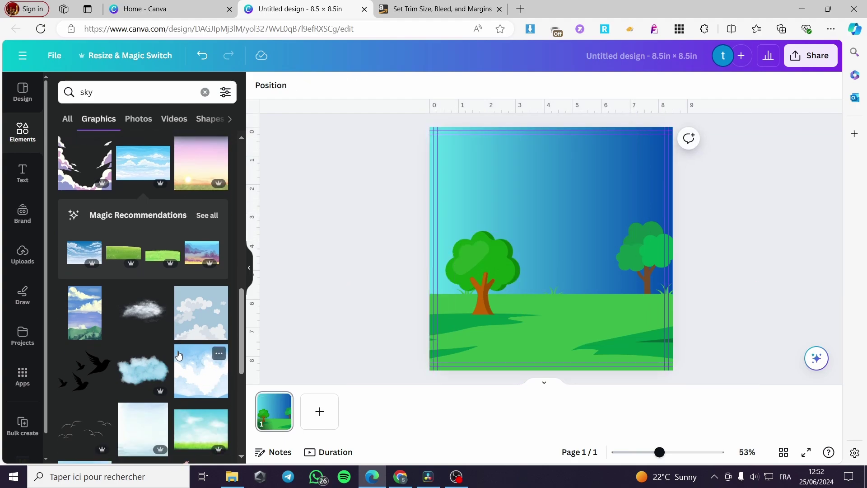
scroll(179, 355, down, 3)
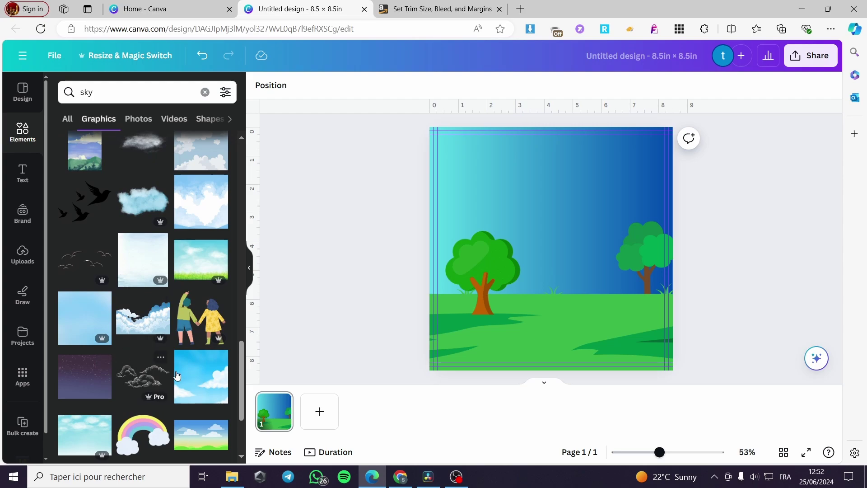
click(199, 374)
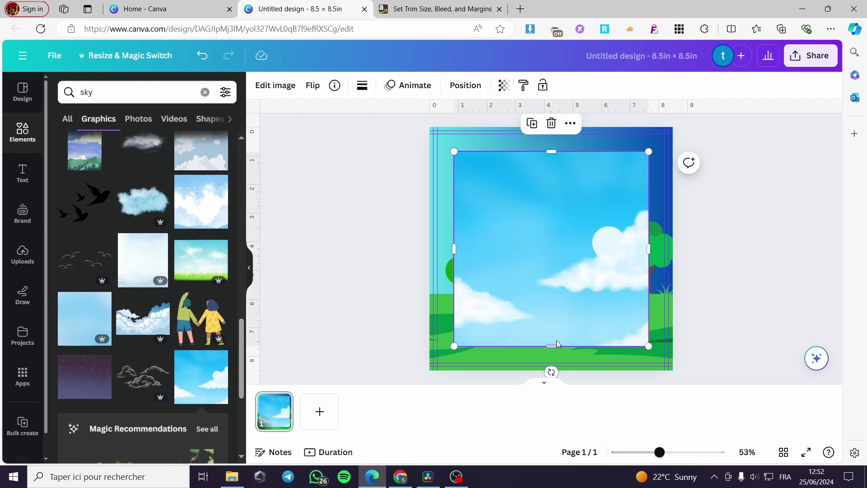
drag(551, 343, 551, 293)
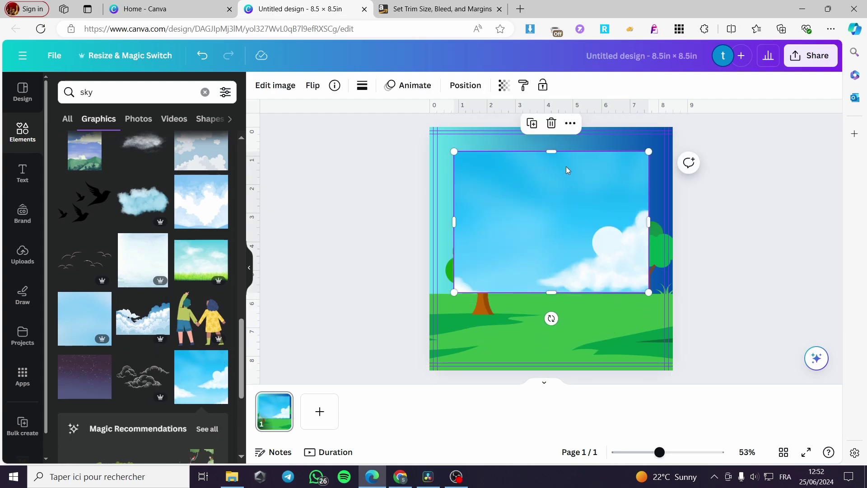
drag(552, 152, 559, 205)
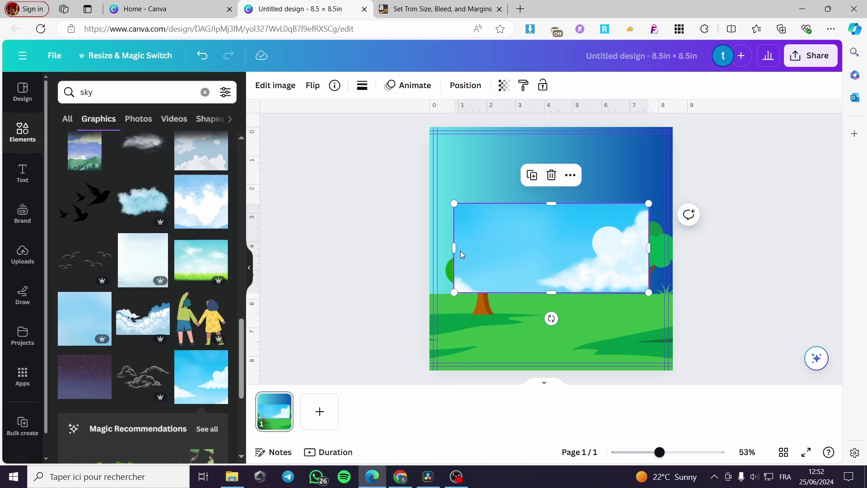
drag(454, 248, 340, 247)
drag(525, 261, 558, 161)
click(611, 181)
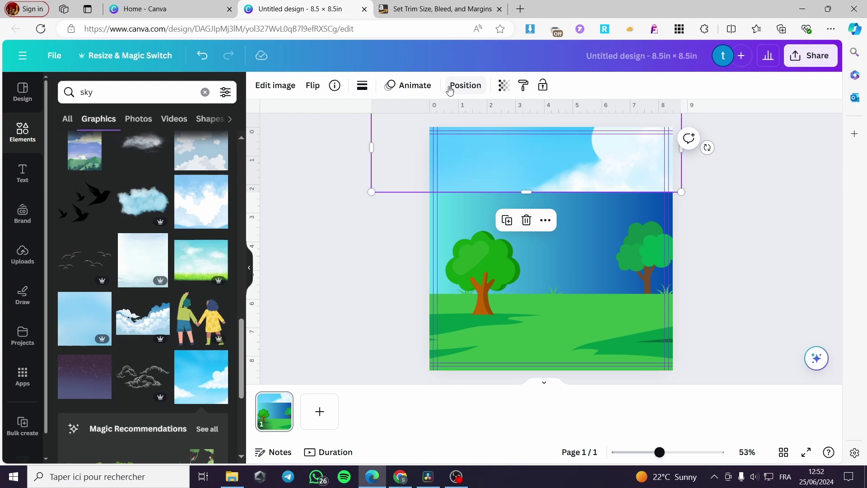
click(479, 88)
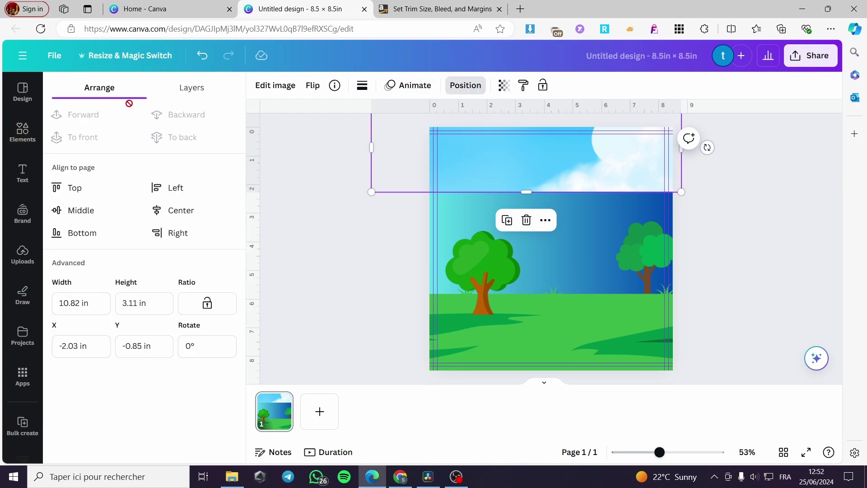
click(322, 179)
click(701, 224)
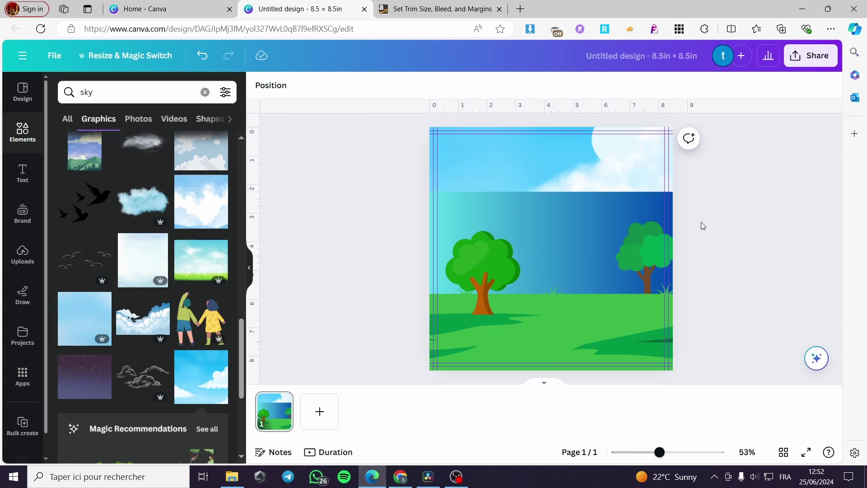
Try resizing and shifting the cropped blue sky strip toward the page's upper-left corner, and delete it
click(607, 183)
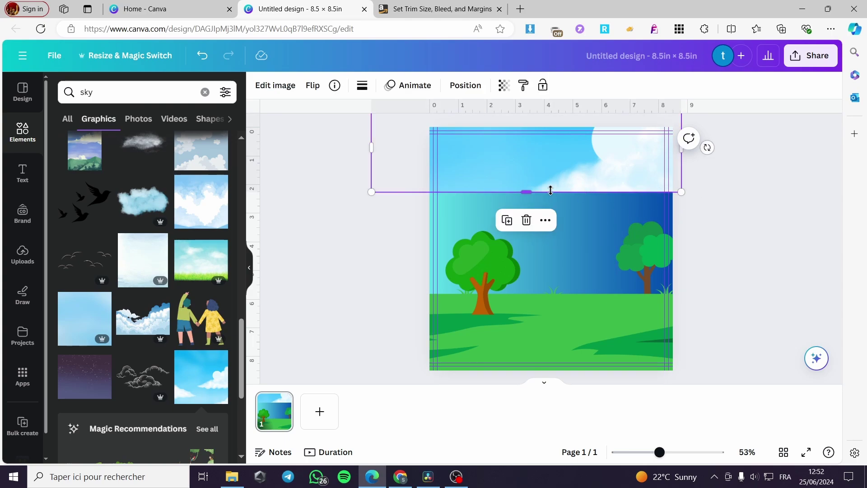
drag(525, 191, 405, 195)
click(763, 224)
click(734, 204)
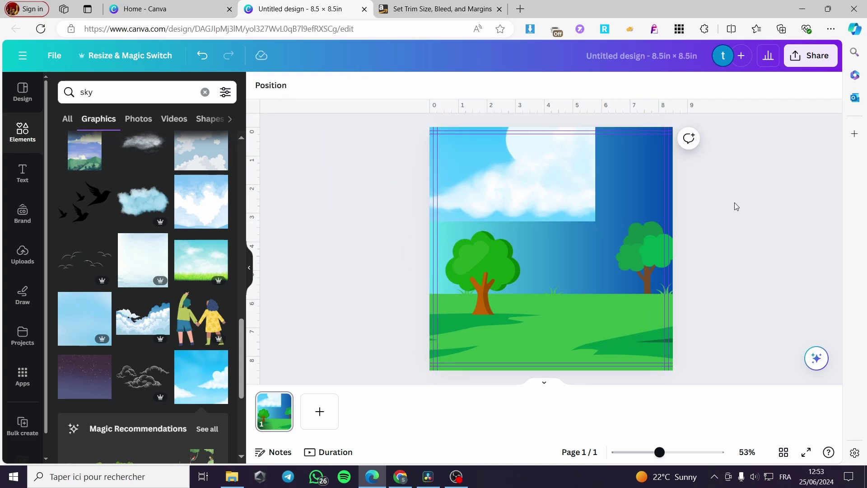
click(566, 190)
click(441, 249)
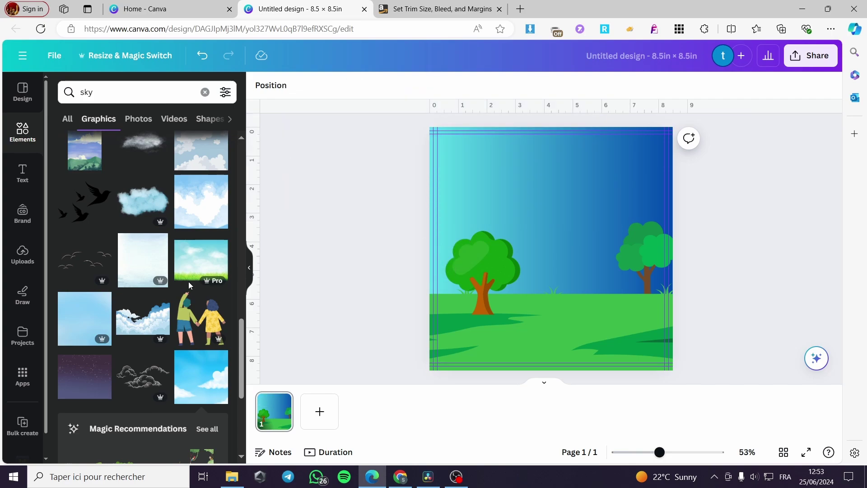
Insert the flat white cloud graphic from the sky results and place it in the page's upper-right corner within the margin guides
scroll(197, 219, up, 1)
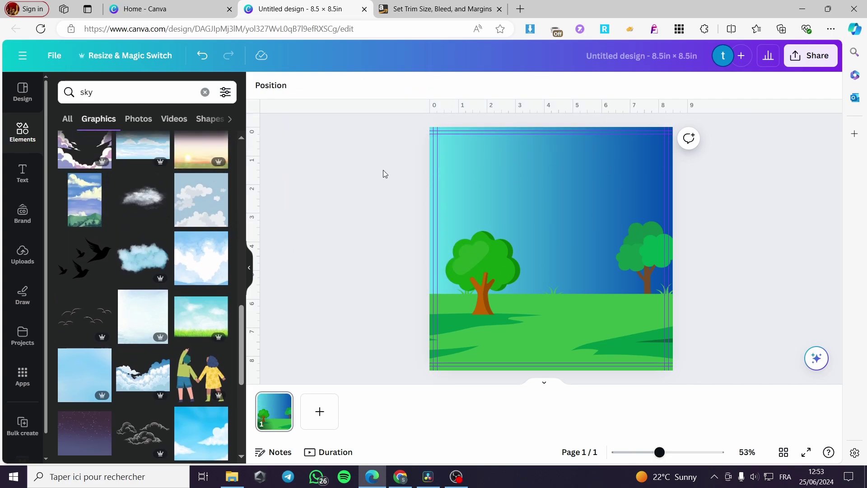
scroll(173, 202, up, 3)
click(143, 196)
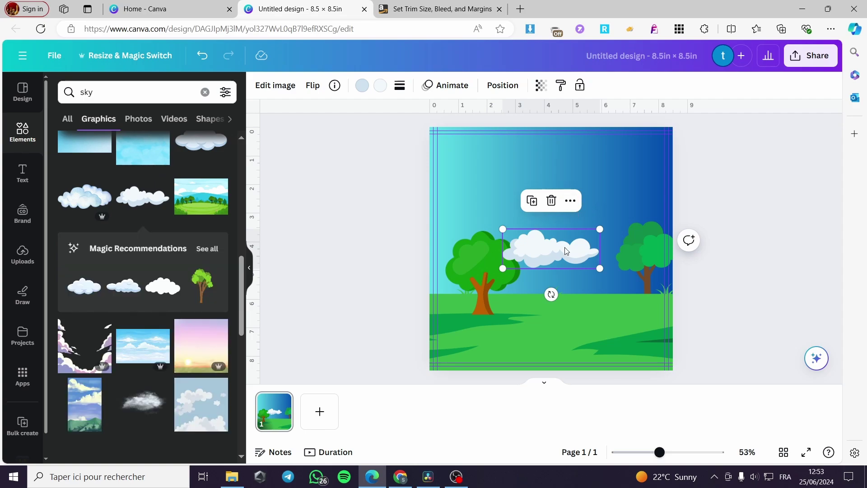
drag(566, 251, 631, 157)
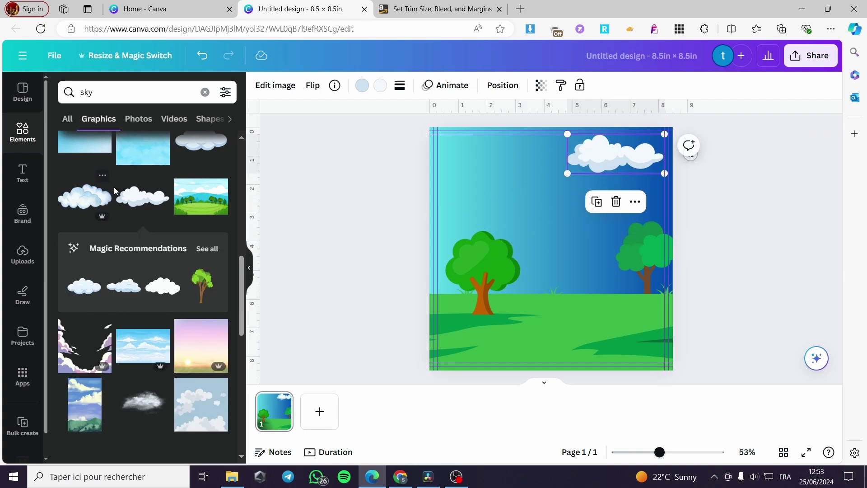
Insert the watercolor cloud graphic, shrink it to about 3.4 in wide, and place it in the page's upper-left sky
click(85, 201)
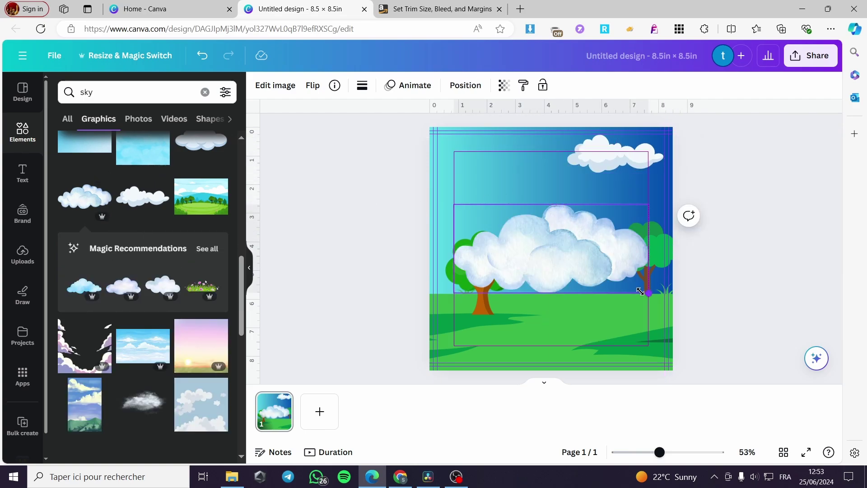
drag(618, 309, 522, 168)
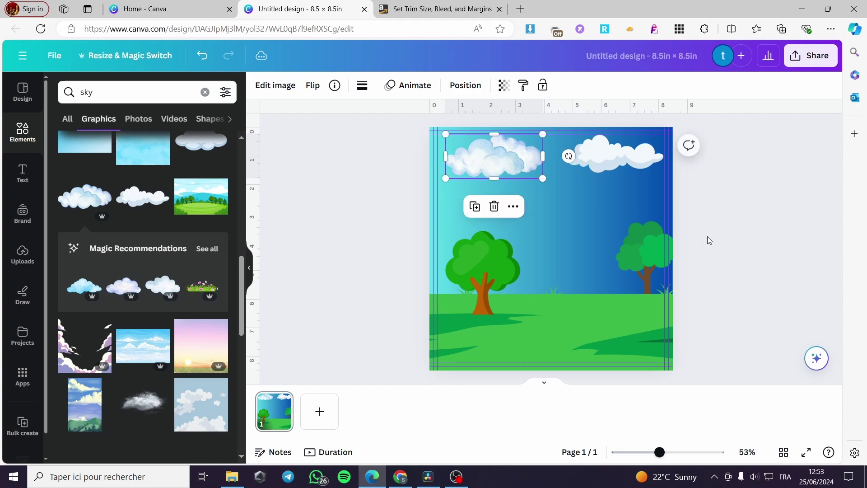
click(708, 240)
Search graphics for "fox", insert the sitting orange cartoon fox, and shrink it to about 1.2 in wide on the grass below the right tree
click(53, 93)
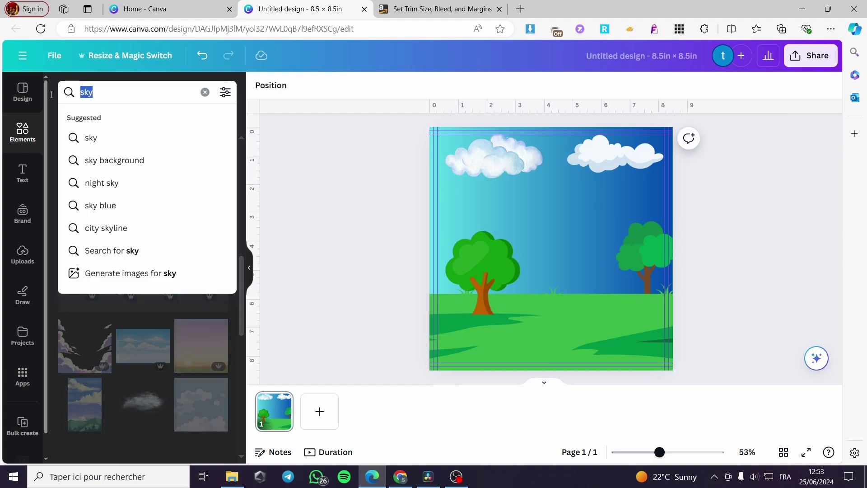
key(BackSpace)
text(fox)
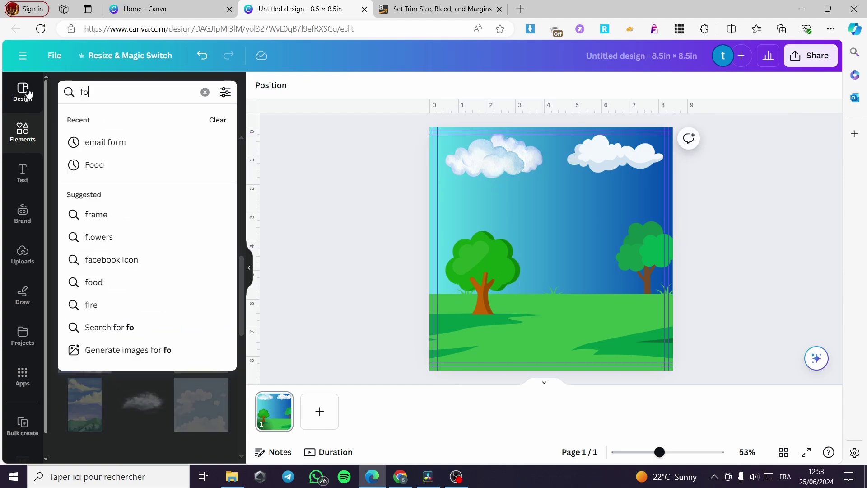
key(Return)
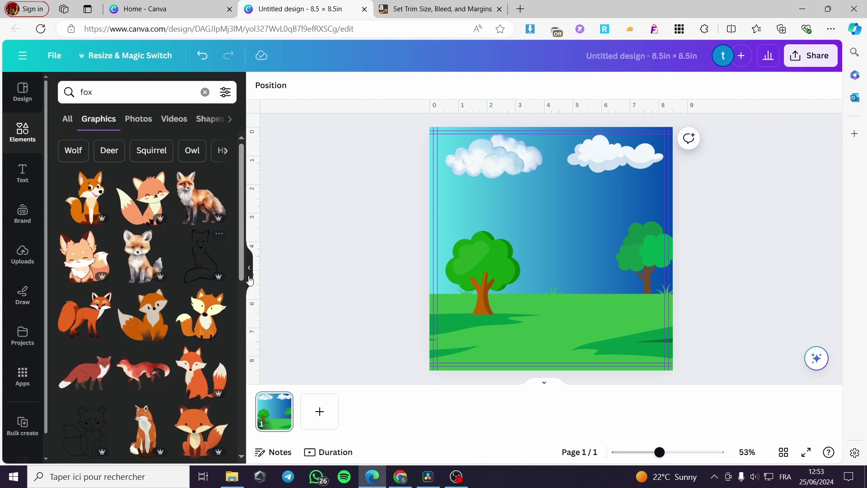
click(95, 209)
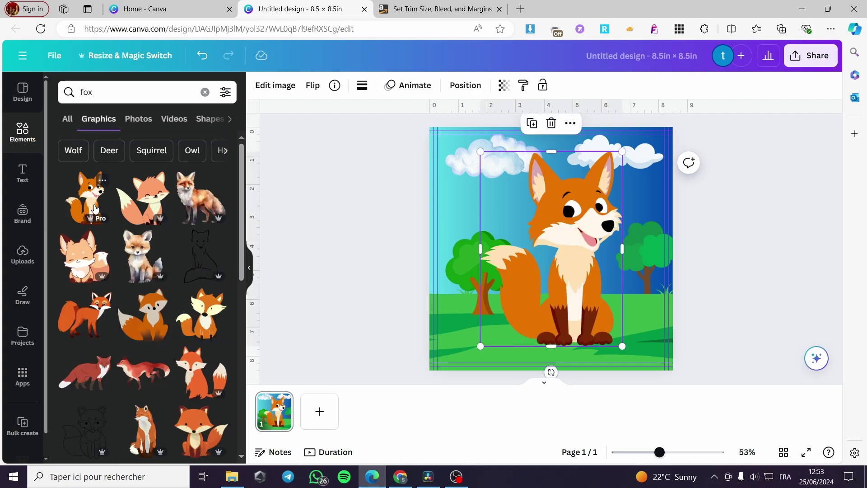
drag(623, 345, 636, 367)
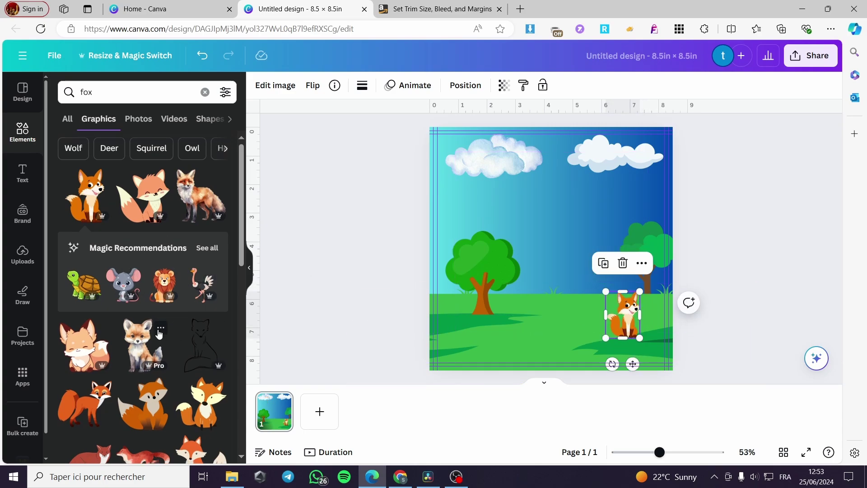
Insert the pink fox graphic with closed eyes, flip it horizontally, and shrink it to about 1.3 in wide on the grass near the left tree
scroll(226, 345, down, 4)
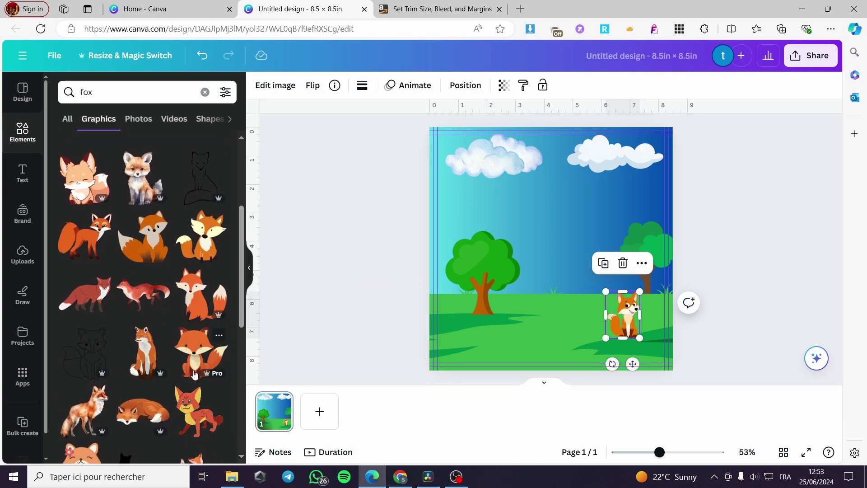
scroll(208, 361, down, 3)
scroll(190, 385, down, 2)
click(141, 301)
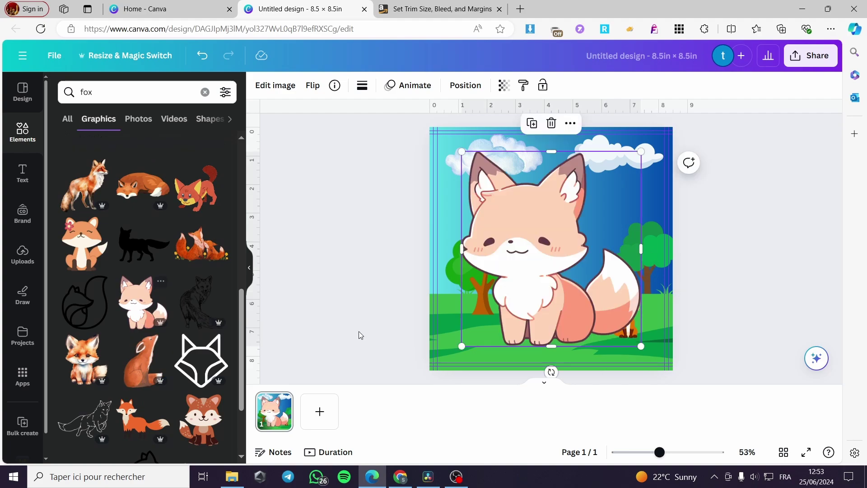
click(313, 86)
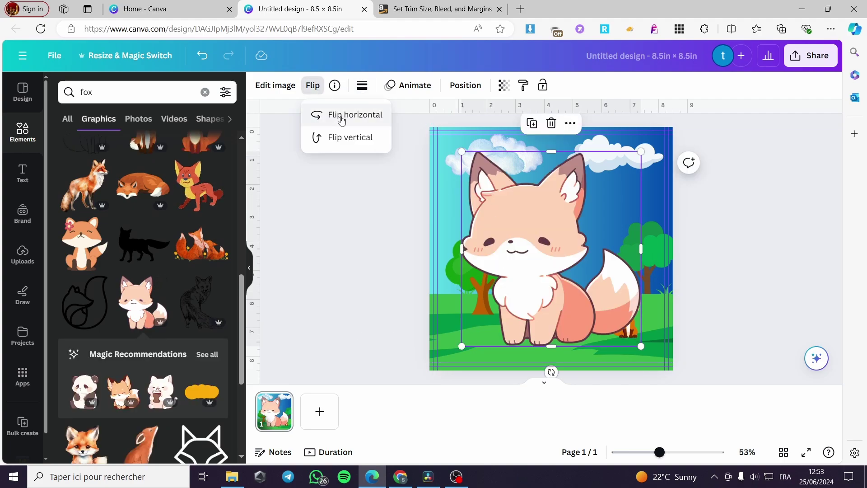
click(340, 116)
drag(640, 346, 493, 283)
Move the left tree slightly up and to the right so its trunk stands near the grass's upper edge
click(718, 231)
click(485, 304)
click(775, 376)
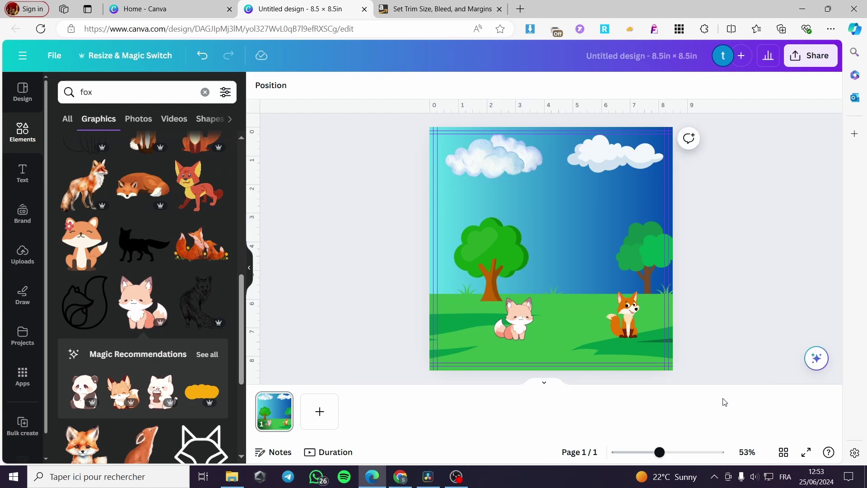
Add a text box in the middle of the page reading "Hello, i am jerry the magical Fox"
click(23, 173)
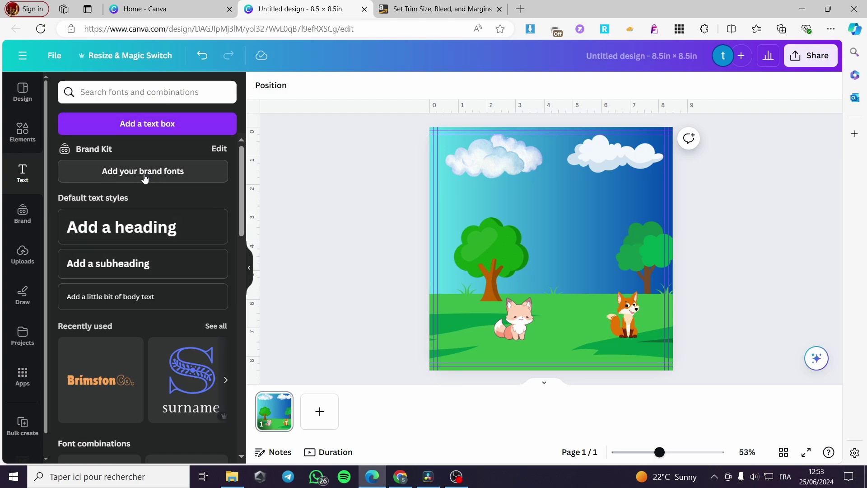
click(147, 124)
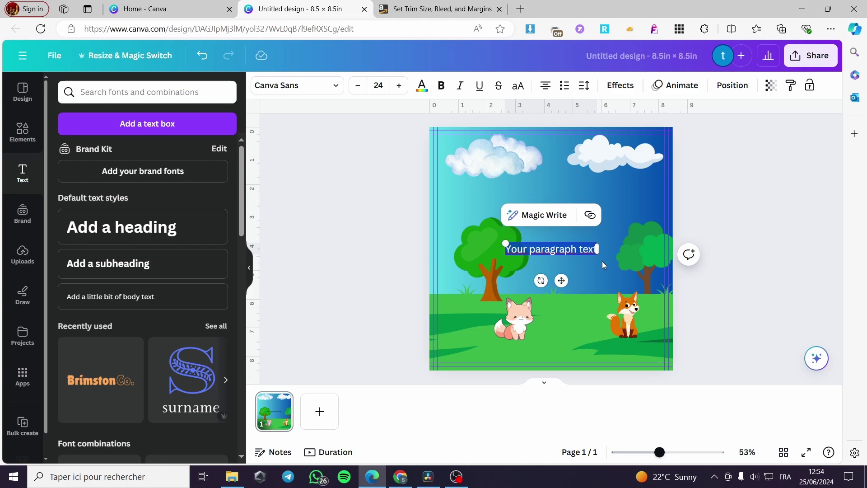
text(H)
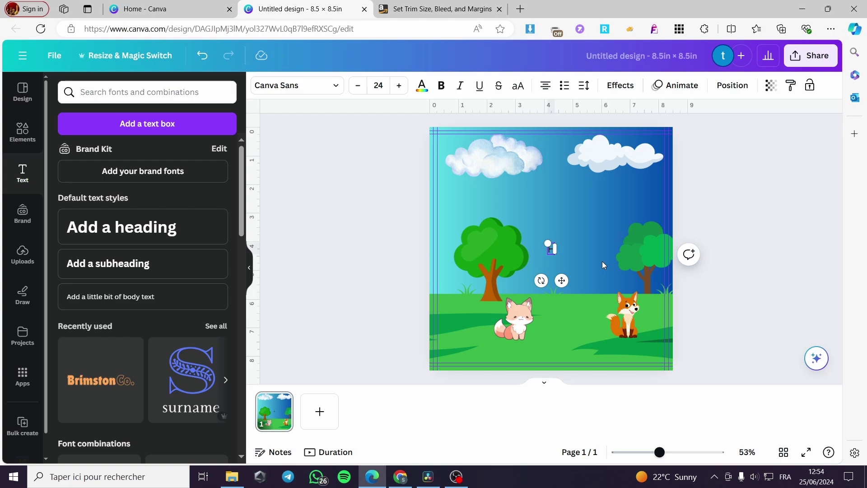
text(ello, i am)
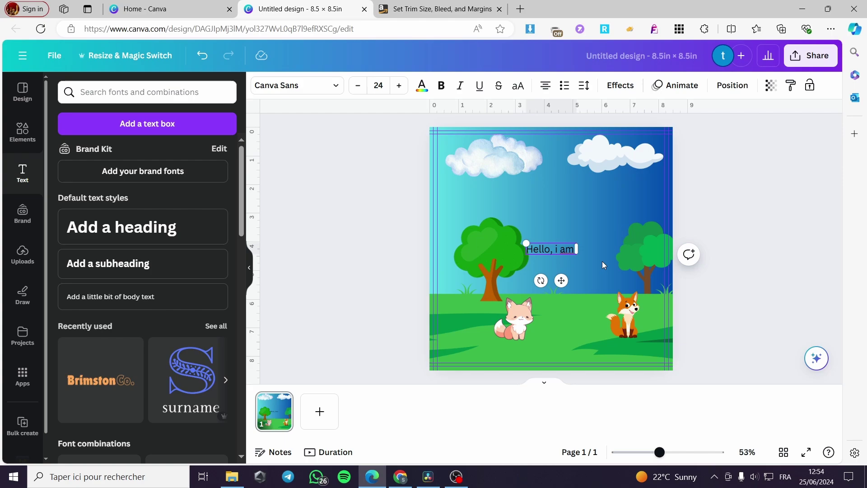
text( jerry the f)
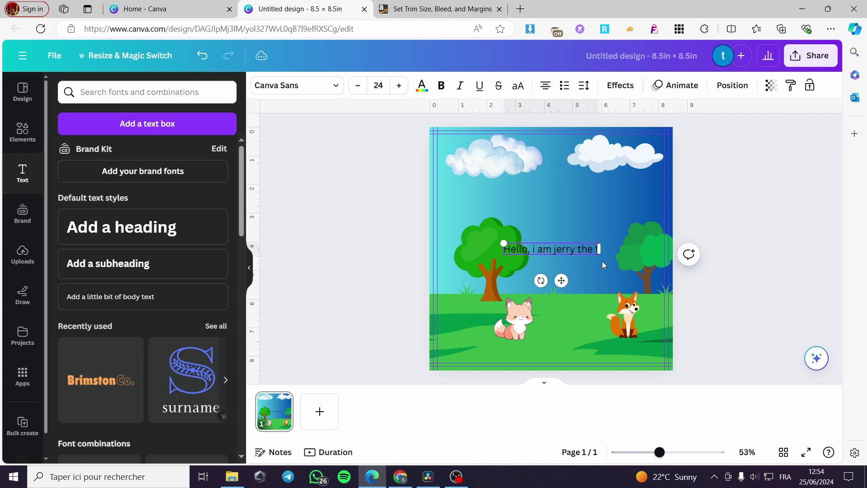
key(BackSpace)
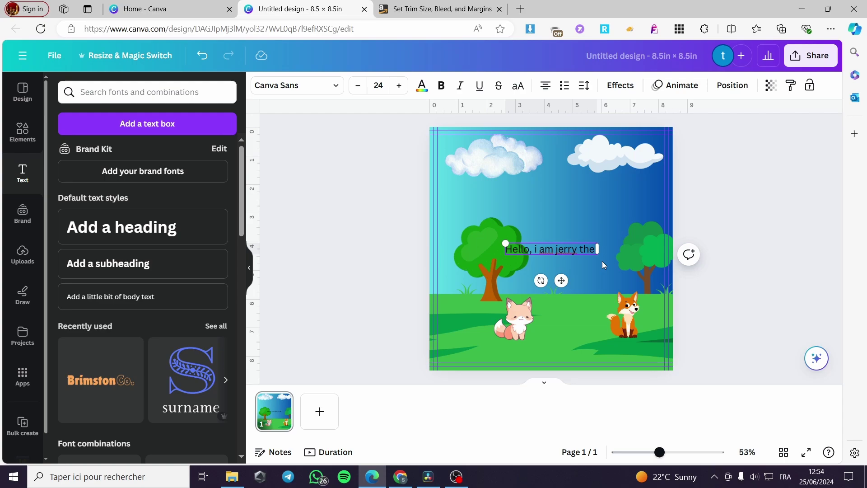
text(magical)
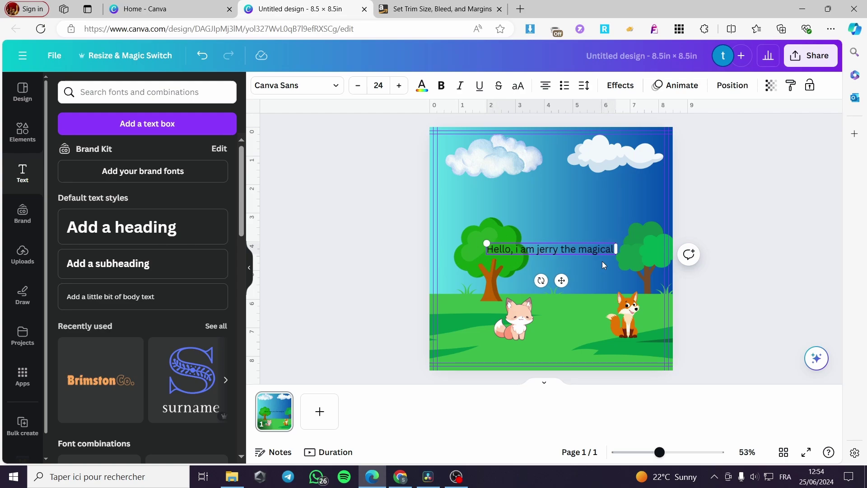
text( Fox)
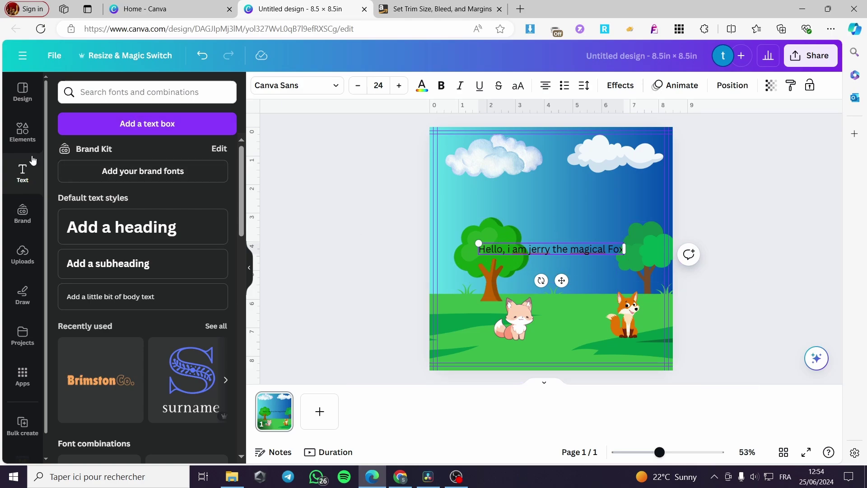
Search the elements library for "talk bublle" in place of the previous fox search
click(23, 130)
click(163, 92)
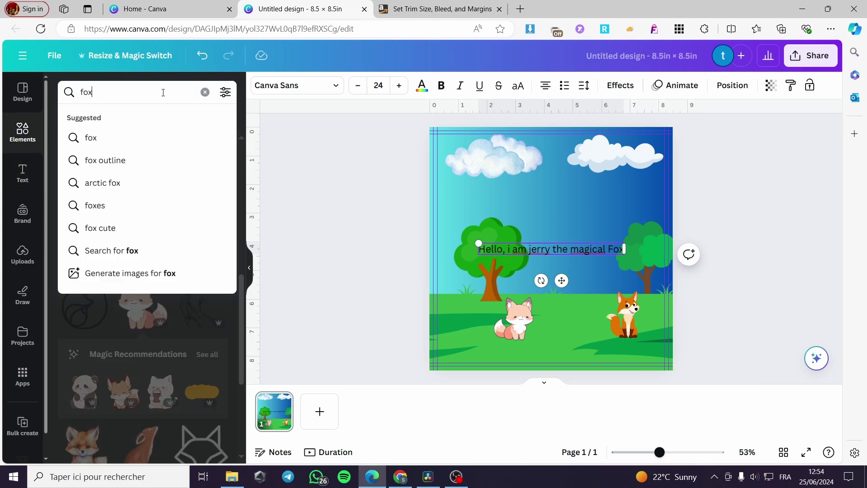
key(BackSpace)
key(BackSpace)
key(BackSpace)
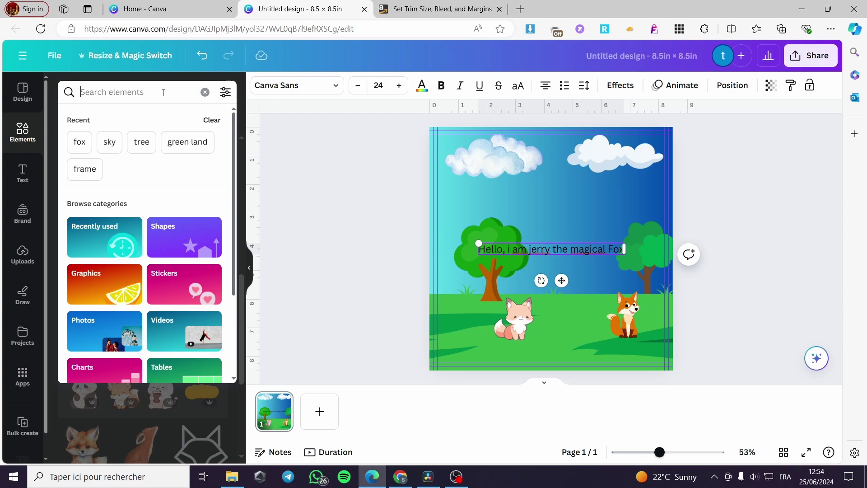
text(tak)
key(BackSpace)
text(lk)
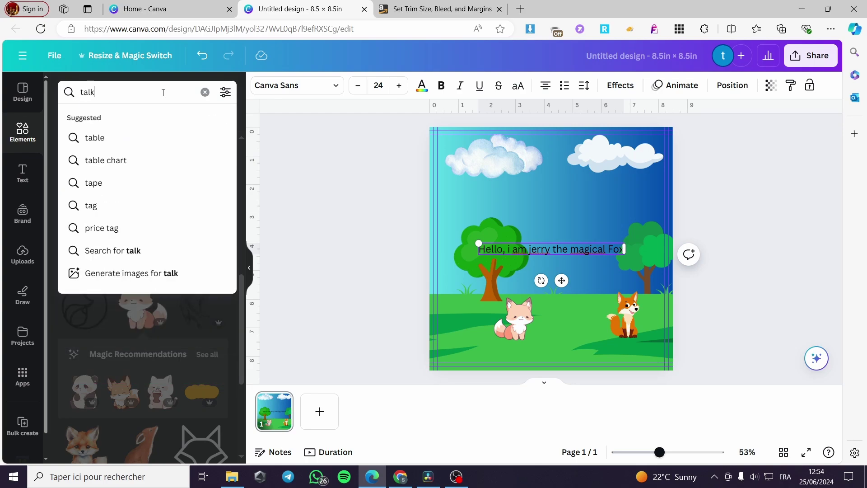
text( bubble)
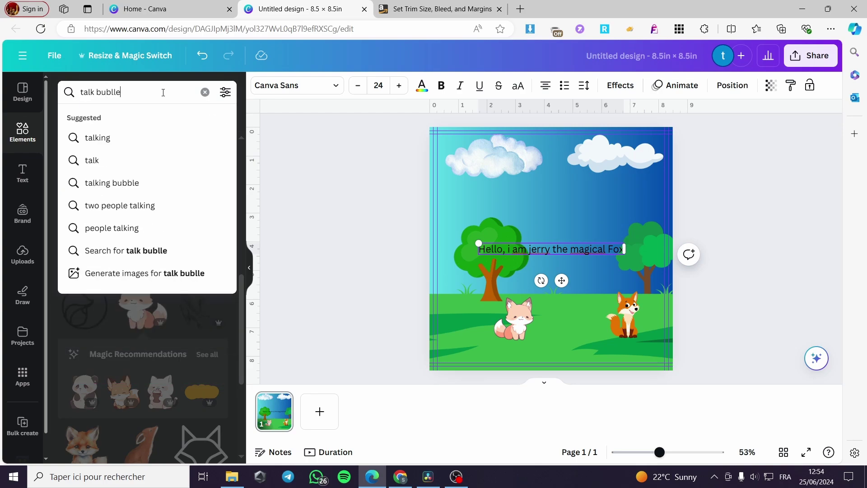
key(Return)
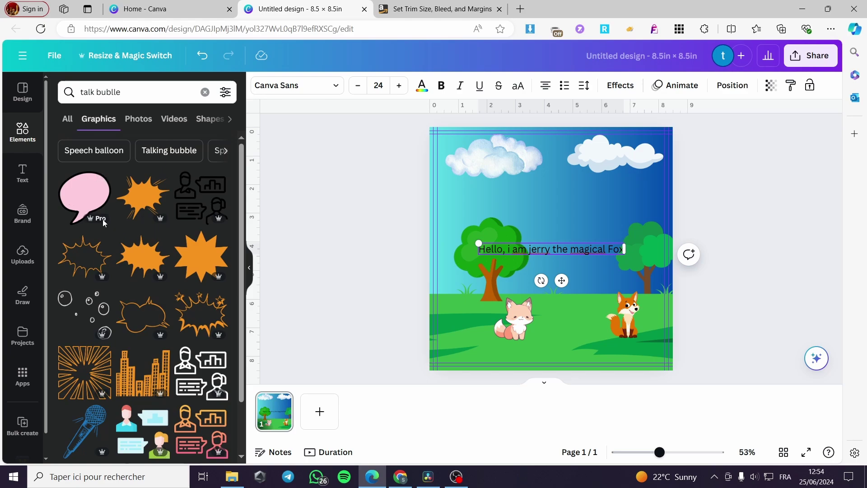
Discard a trial pink bubble, insert the plain white speech bubble, and shrink it to about 1.9 in wide just above the orange fox
click(86, 195)
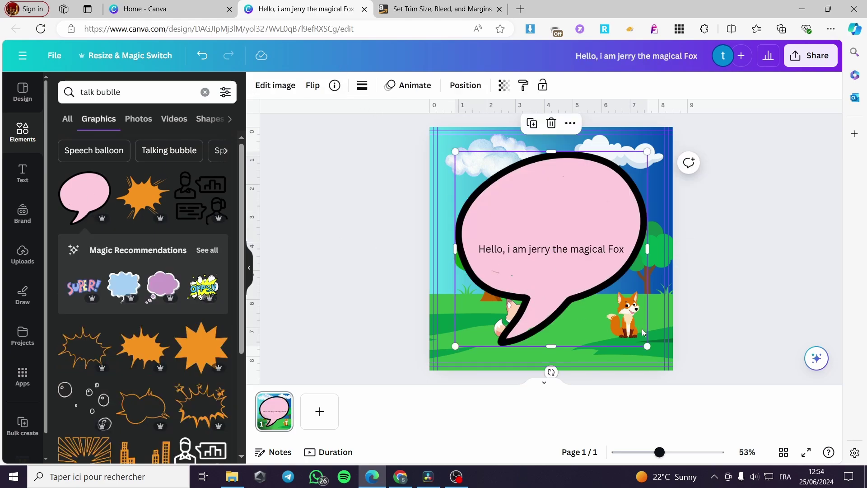
key(Delete)
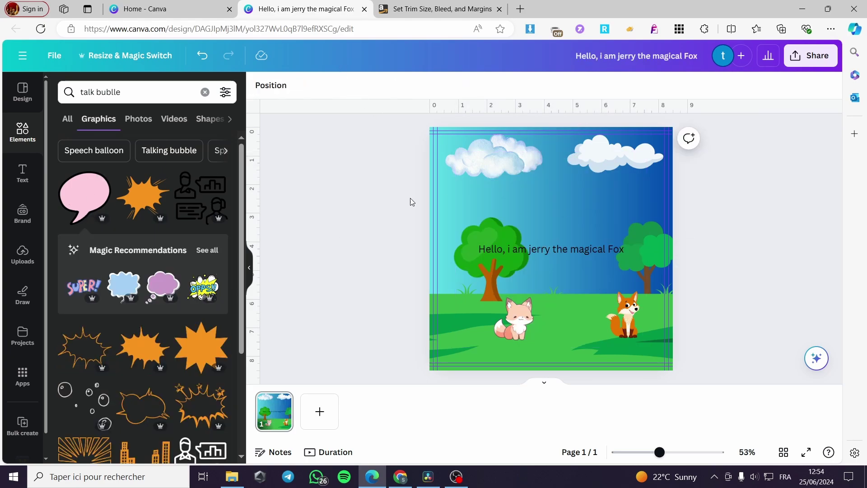
scroll(142, 293, down, 3)
click(85, 424)
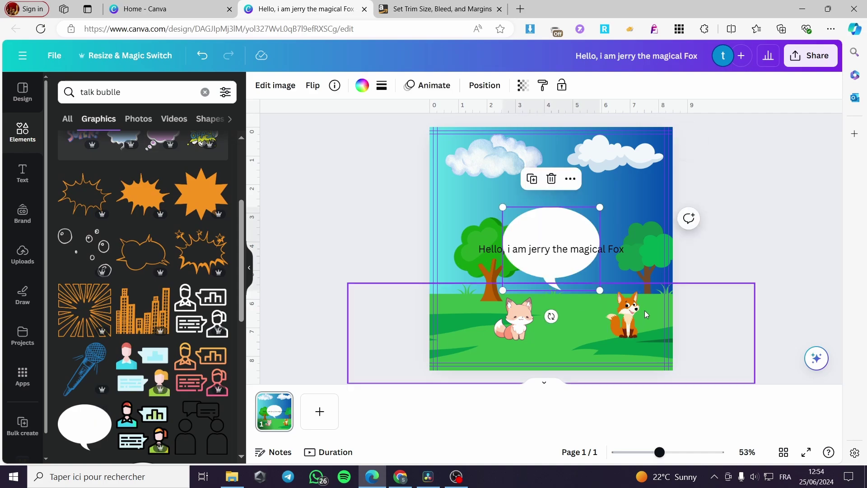
drag(600, 290, 561, 248)
drag(538, 221, 531, 250)
Narrow the dialogue text box to four lines, reduce the text to 16.8 pt, and place it inside the orange fox's white bubble
click(620, 252)
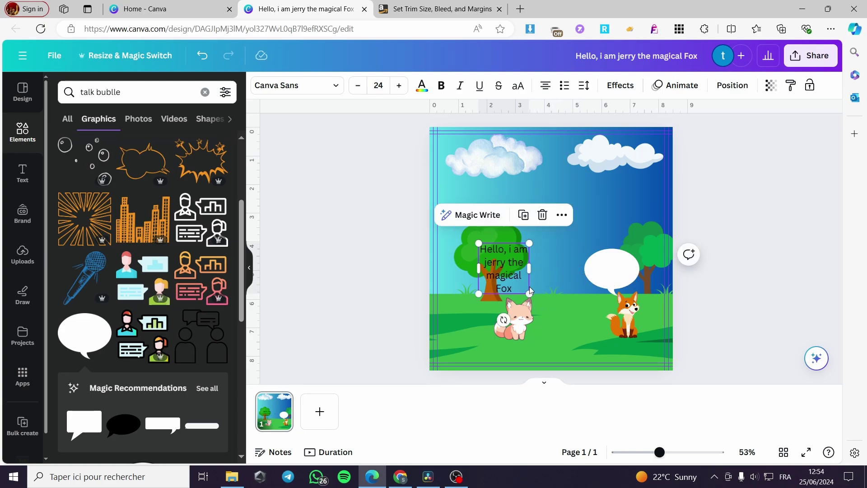
drag(529, 293, 623, 312)
click(756, 285)
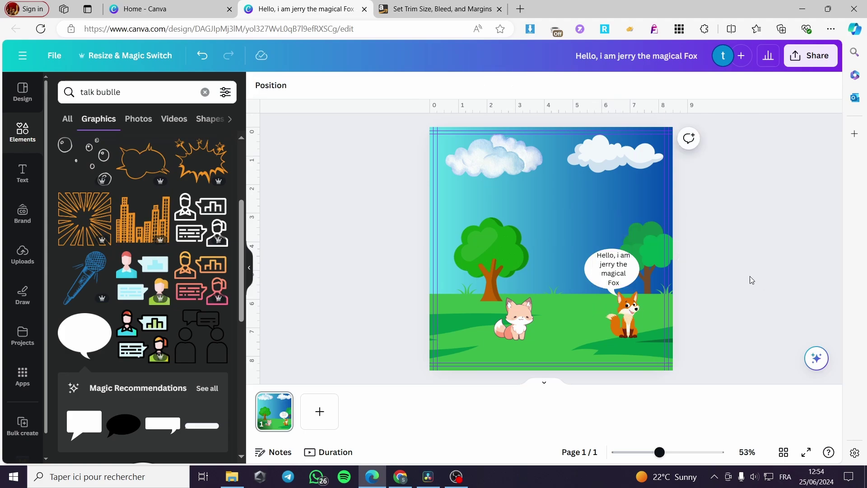
click(618, 278)
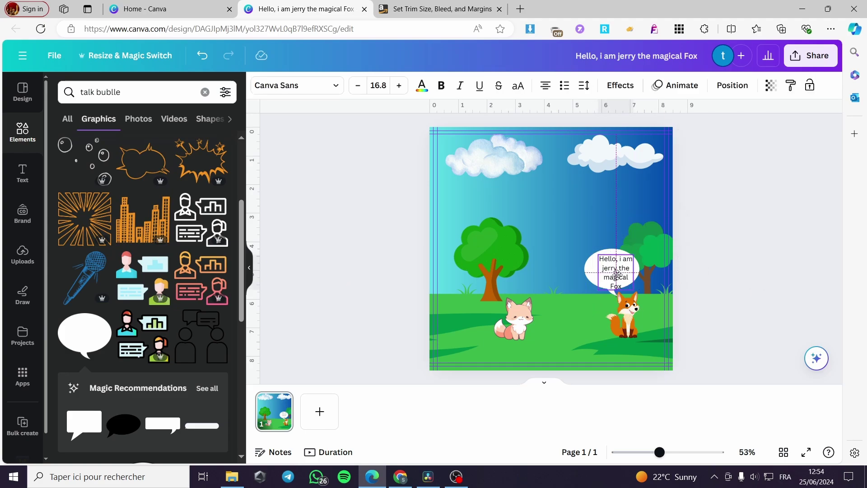
click(666, 284)
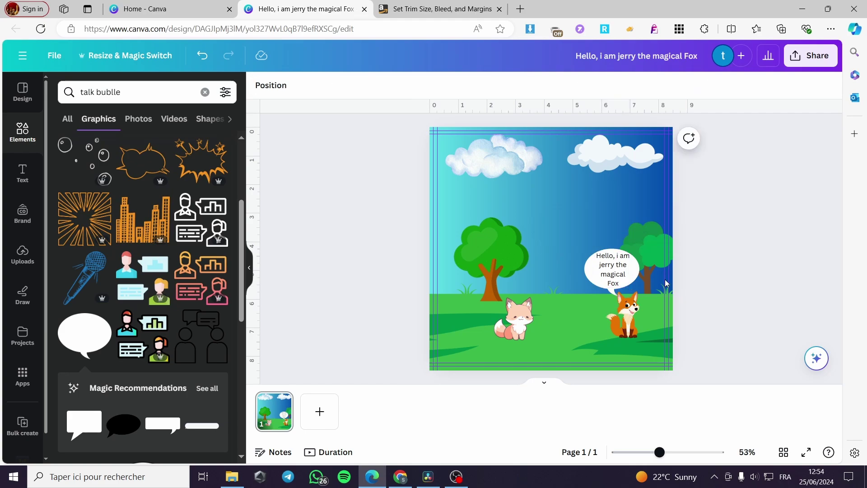
Duplicate the bubble text between the two foxes and rewrite the copy as "Hello, i am james the friend of jerry"
click(610, 276)
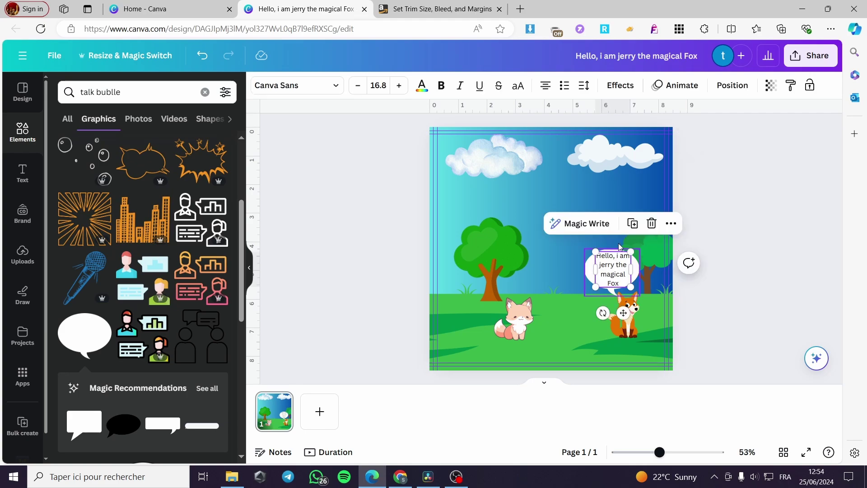
click(635, 226)
drag(629, 317, 573, 310)
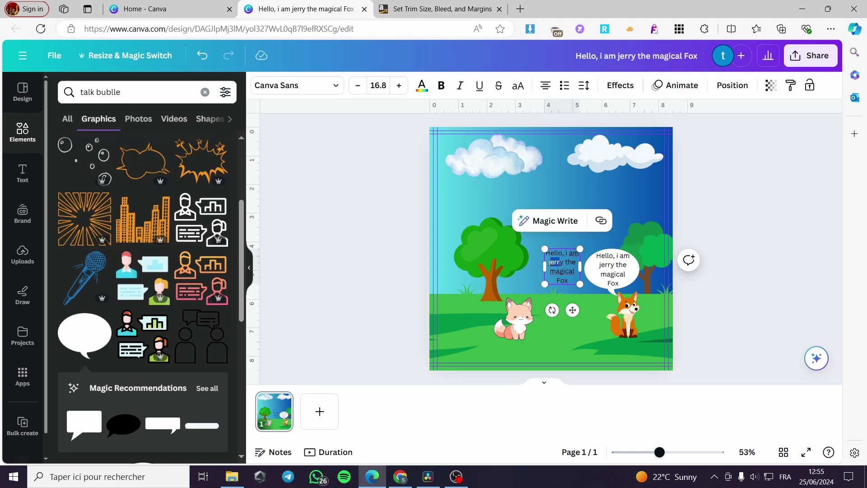
click(549, 262)
drag(561, 262, 575, 280)
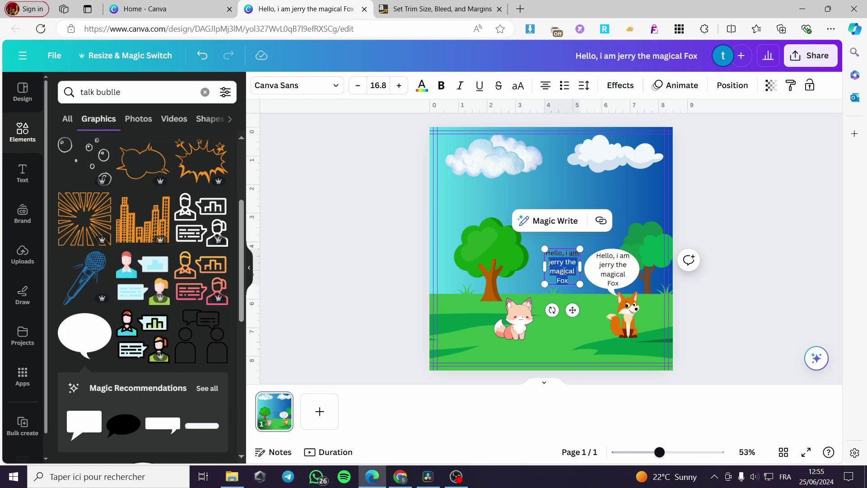
text(james)
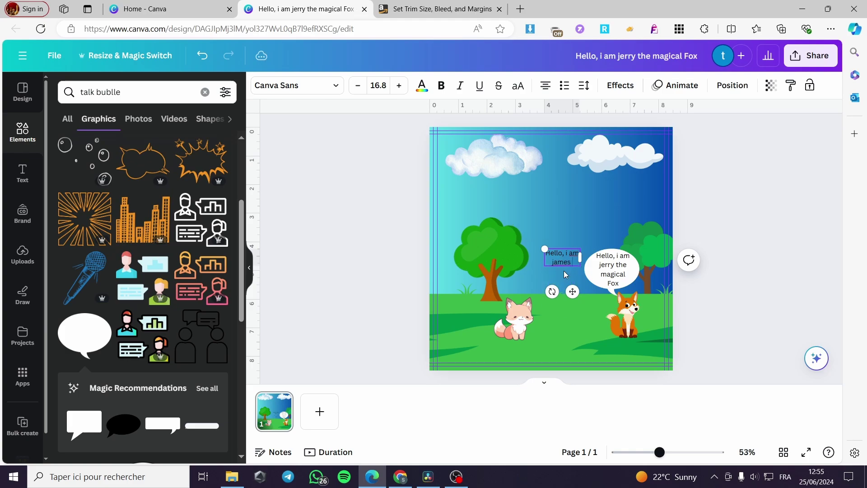
text( the friend of)
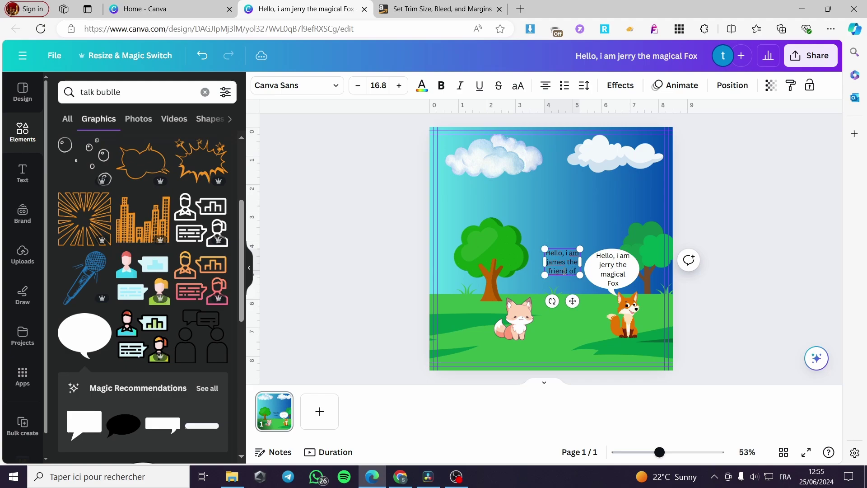
text( jerry)
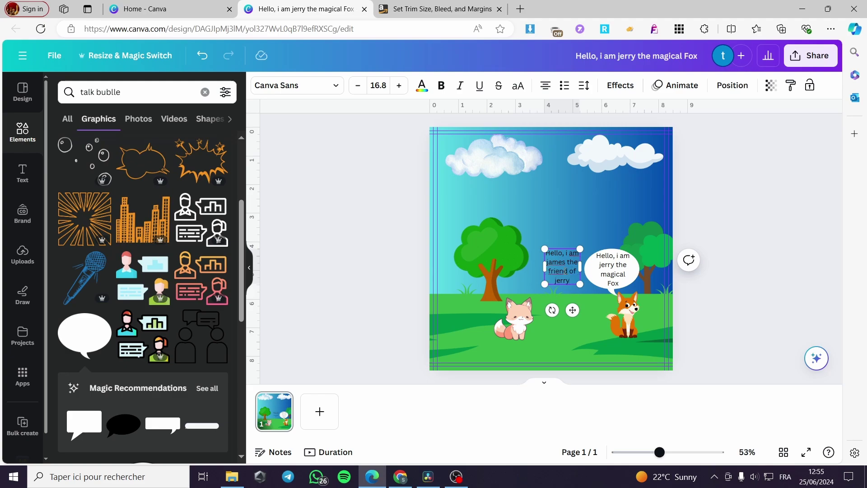
Duplicate the white bubble, flip the copy horizontally, and shrink it to about 1.3 in wide above the pink fox
click(593, 275)
click(593, 220)
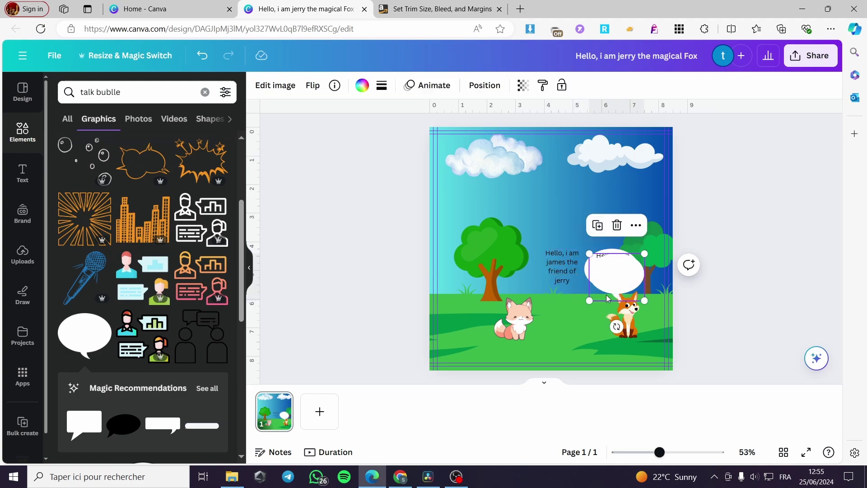
drag(618, 285, 508, 284)
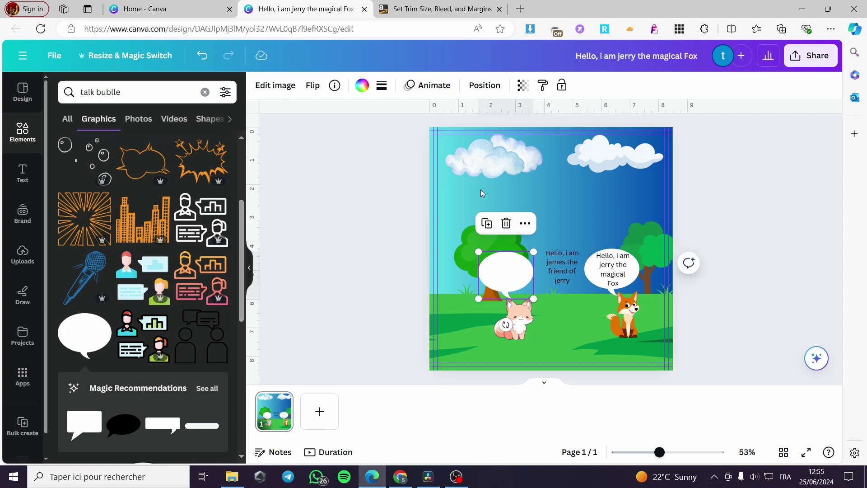
click(313, 86)
click(357, 121)
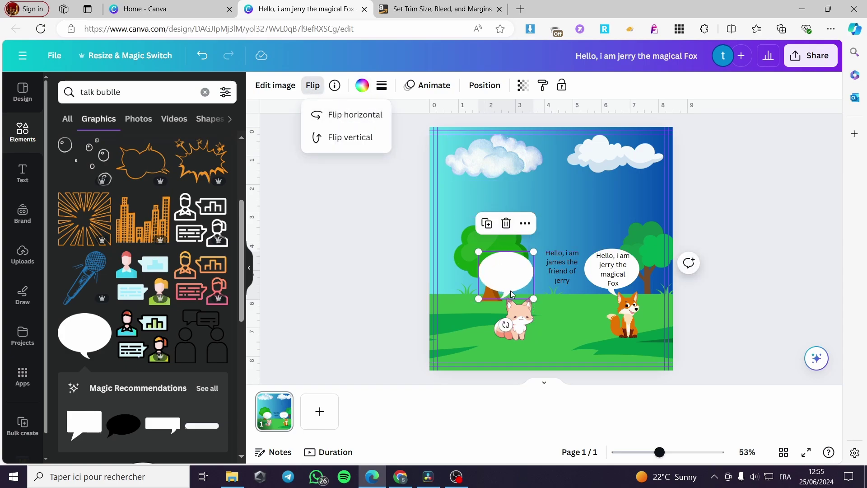
drag(506, 286, 552, 316)
Shrink the "james" text to 9.7 pt over the pink fox's bubble and bring it forward in front of the bubble
click(577, 277)
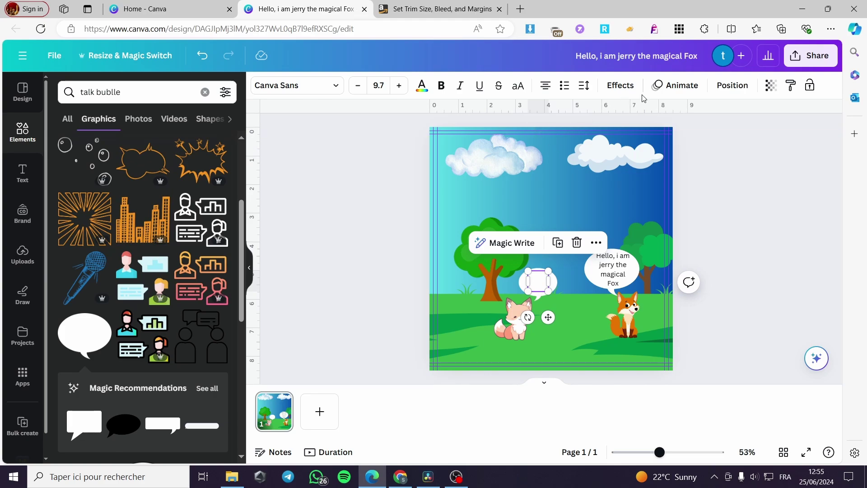
click(732, 85)
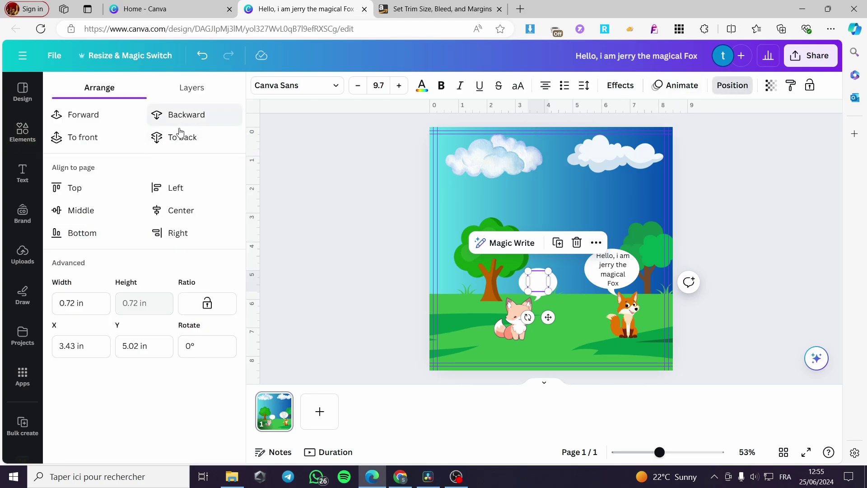
click(87, 117)
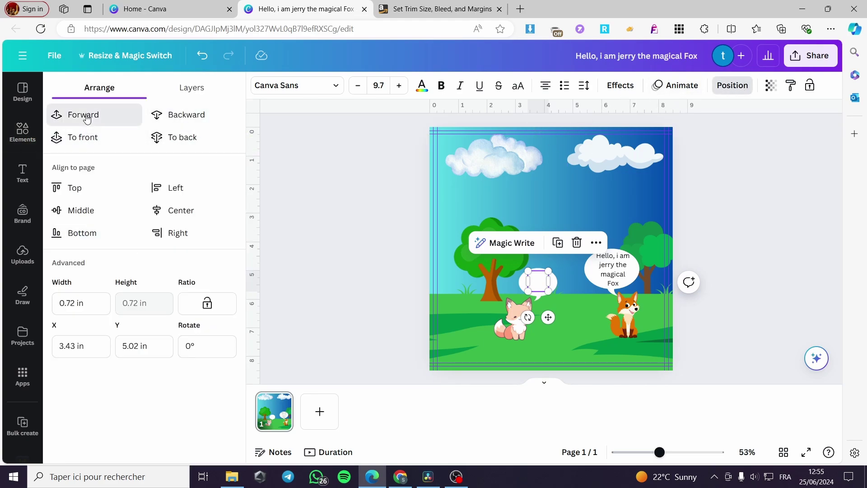
click(750, 223)
Try Cubao Narrow on the pink fox's bubble text and settle on the Poppins font
click(539, 281)
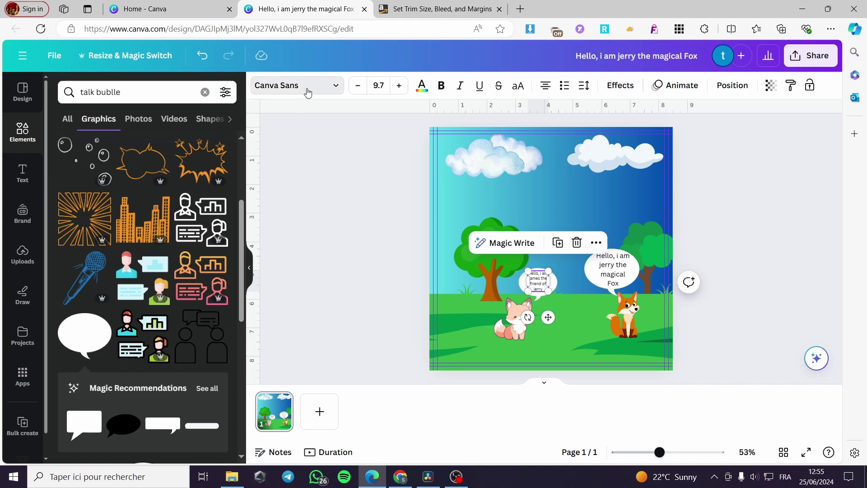
click(296, 86)
click(122, 260)
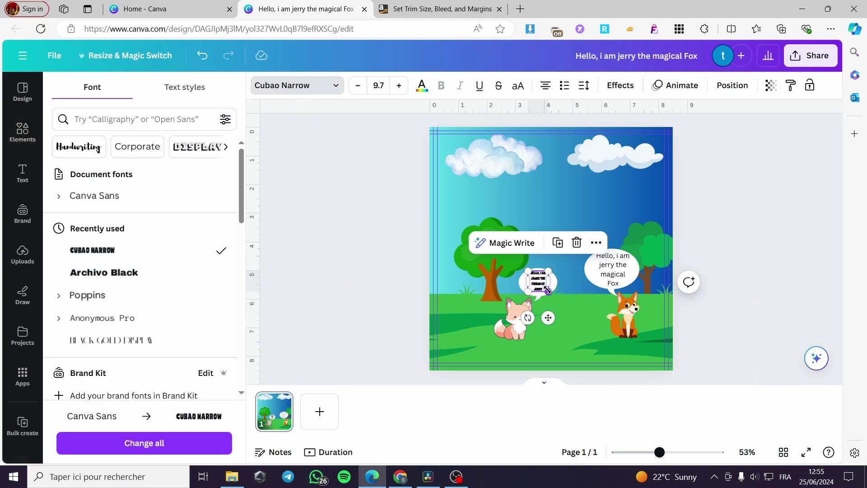
mouse_move(547, 290)
mouse_down()
mouse_move(564, 301)
mouse_move(552, 290)
mouse_up()
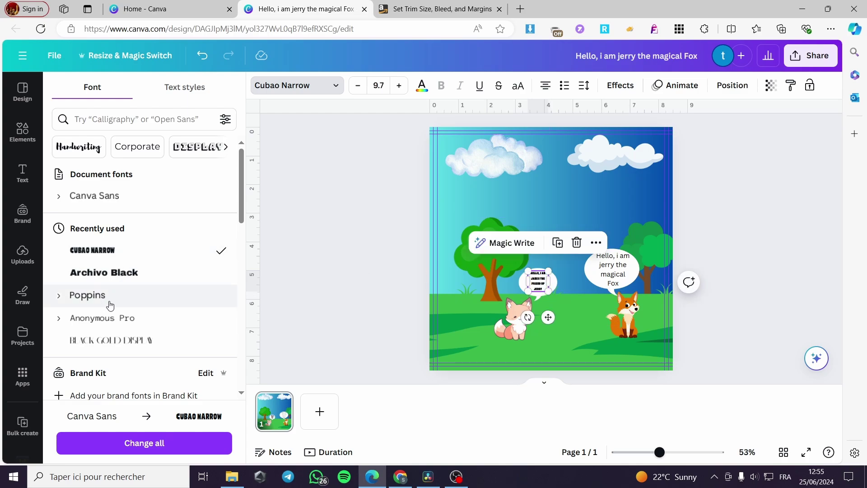
click(126, 299)
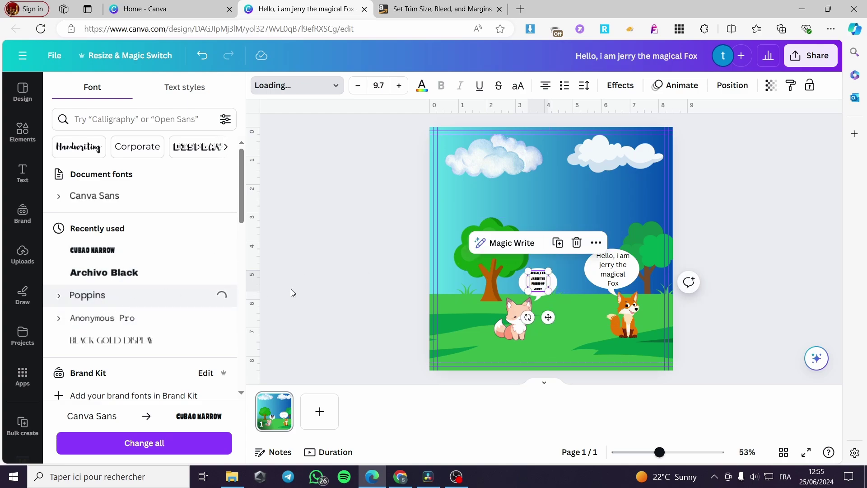
click(752, 212)
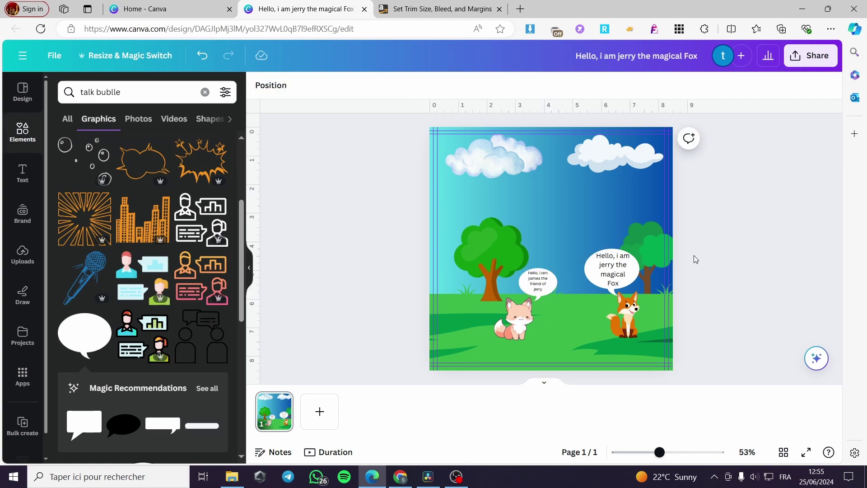
Set the font of the orange fox's bubble text to Poppins, matching the other bubble
click(613, 269)
click(310, 86)
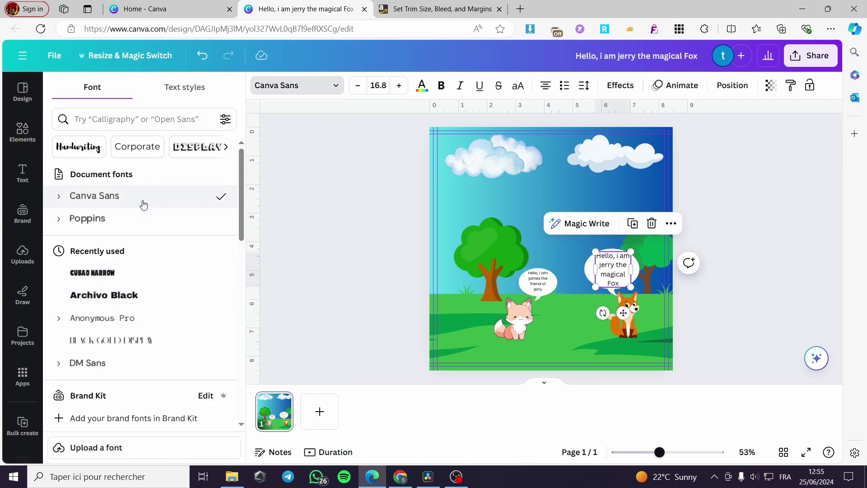
click(149, 218)
key(Escape)
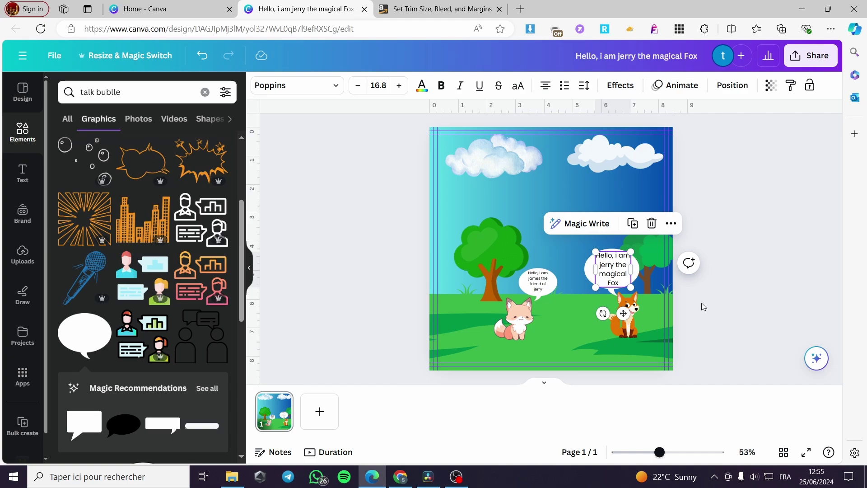
click(751, 209)
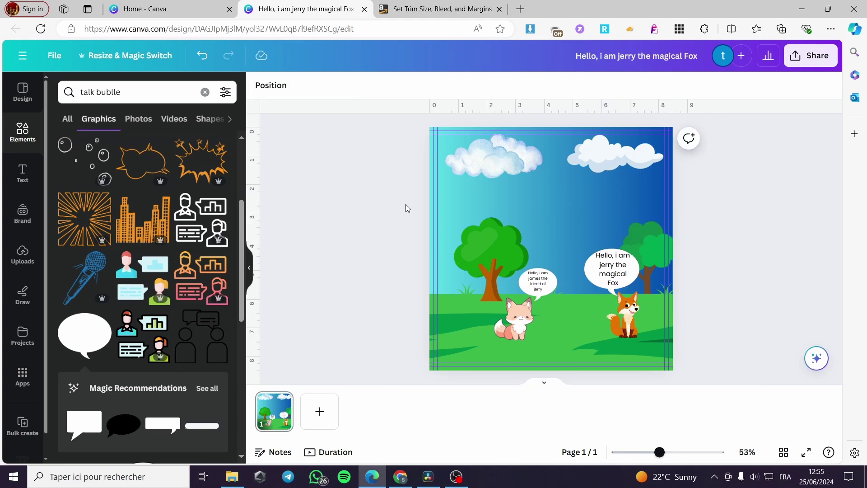
Search the elements library for "shape"
click(26, 134)
click(161, 93)
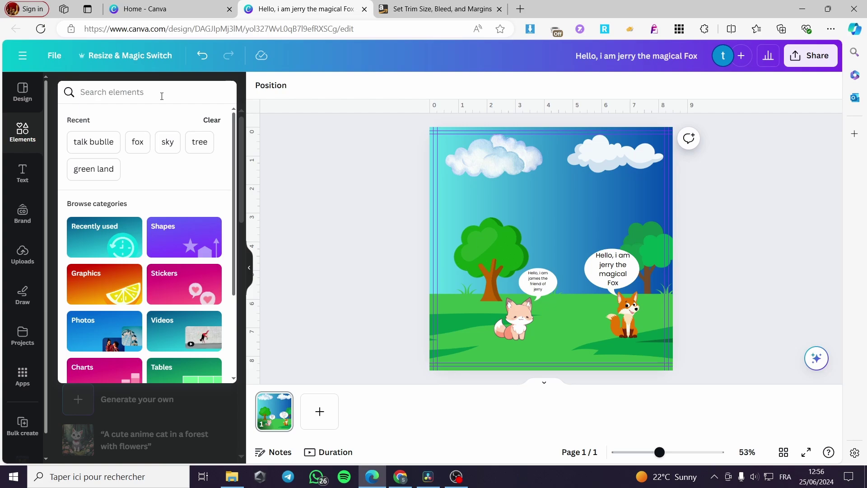
text(sha)
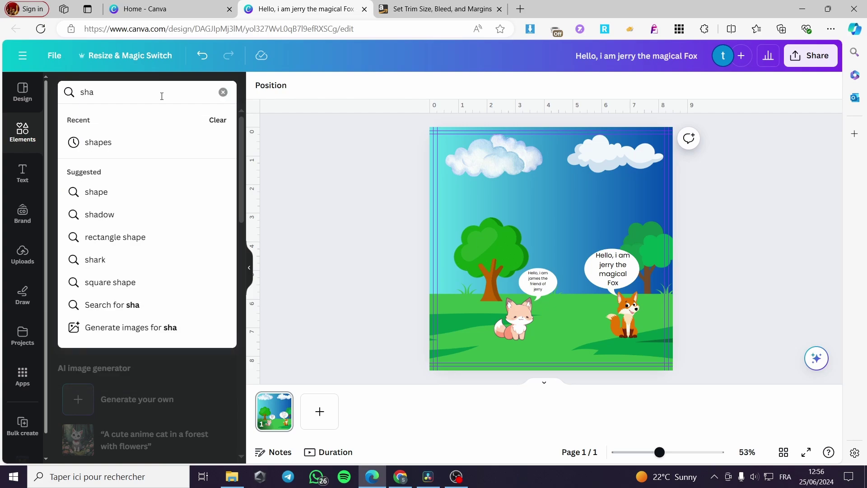
text(pe)
click(106, 191)
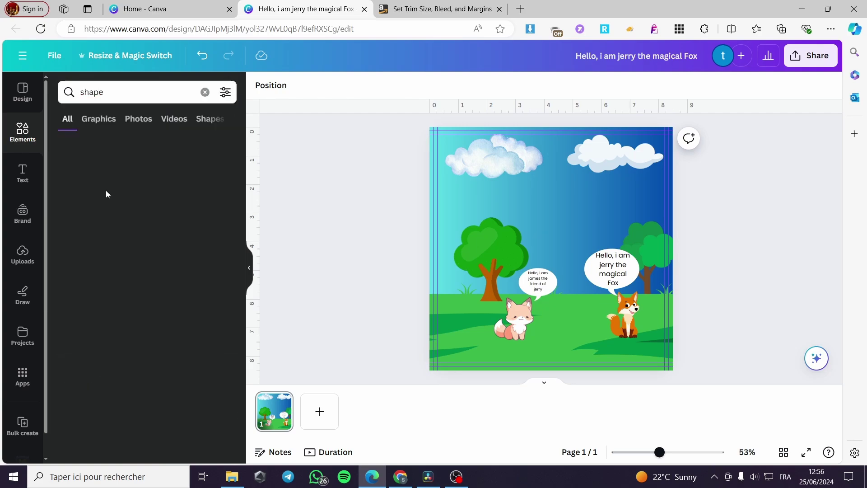
Add the pill-shaped rounded rectangle to the page and fill it with the light blue document color
click(145, 205)
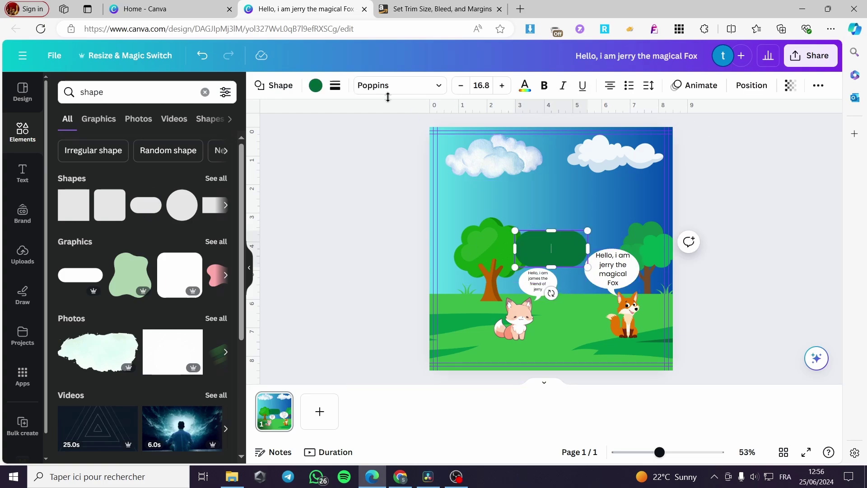
click(316, 85)
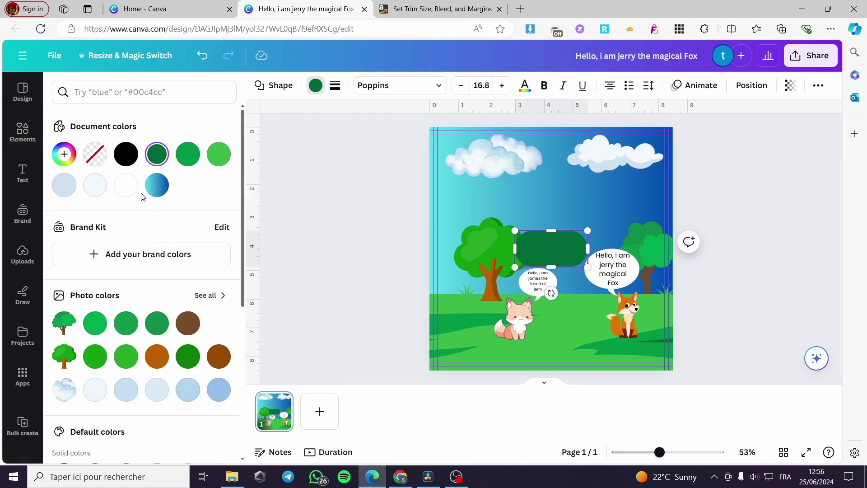
click(65, 185)
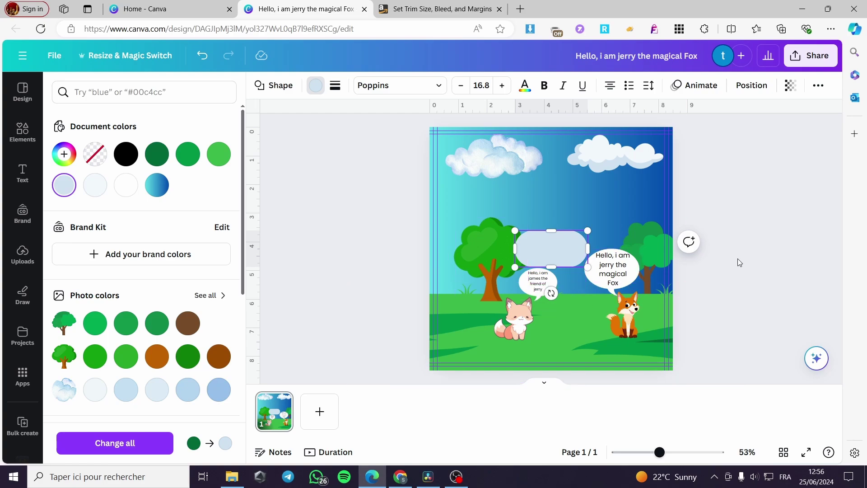
Flatten and widen the light blue shape into a banner, and centre it in the sky between the clouds and trees
click(553, 247)
click(665, 206)
drag(571, 251, 622, 207)
mouse_move(576, 193)
mouse_down()
mouse_move(555, 199)
mouse_move(565, 201)
mouse_up()
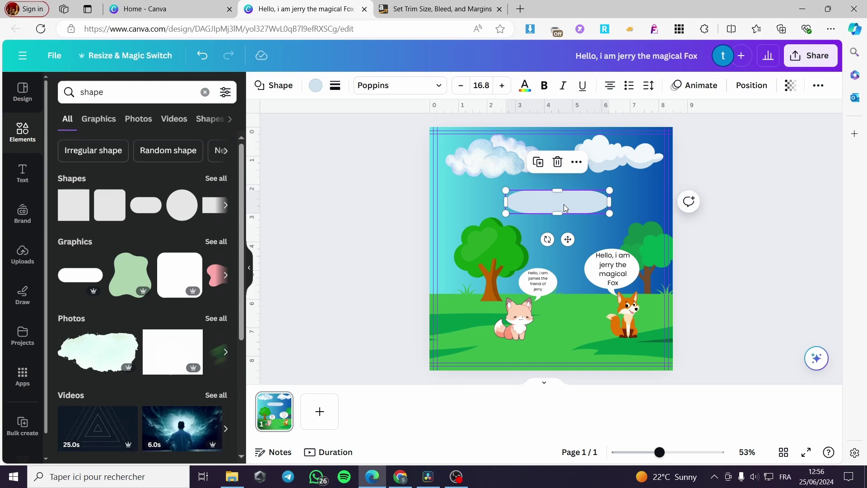
Add a heading text box and place it centred inside the light blue banner
click(22, 173)
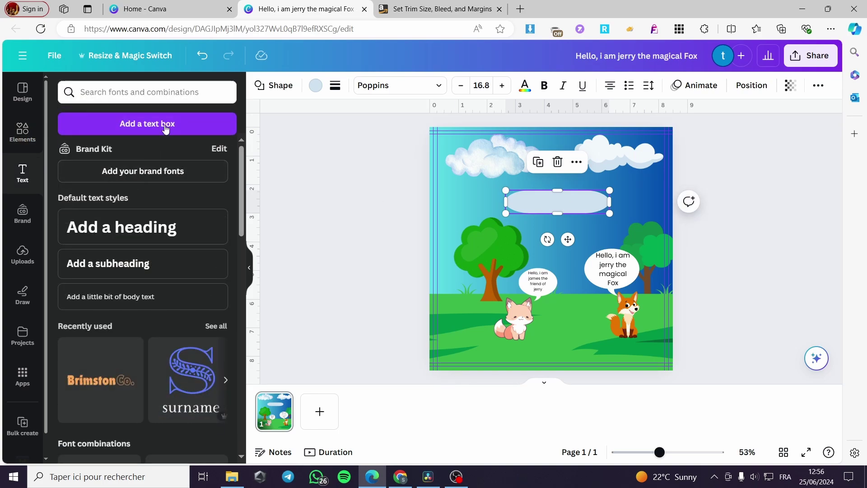
click(135, 236)
drag(596, 247, 566, 230)
click(744, 238)
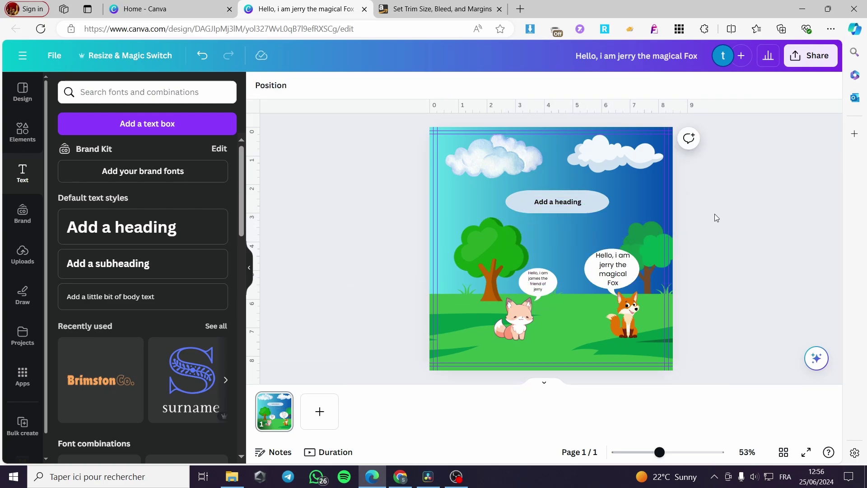
Add a blank second page, and group page 1's two trees, two foxes, grass and two clouds
click(314, 425)
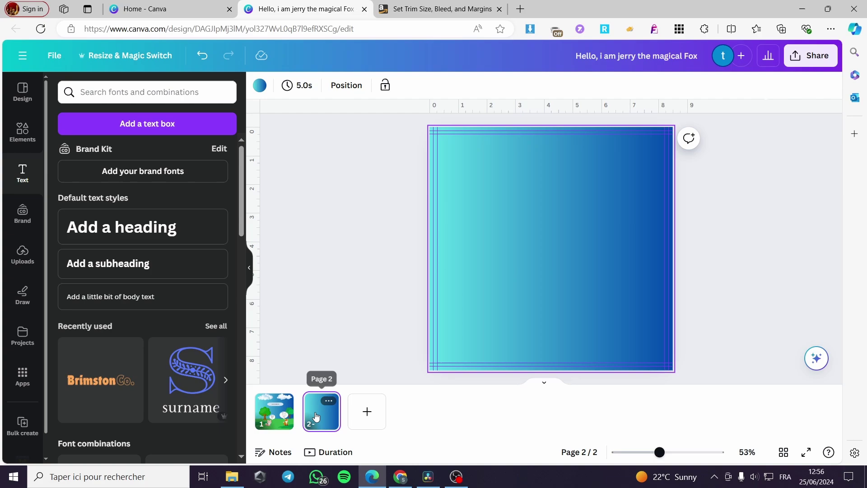
click(274, 408)
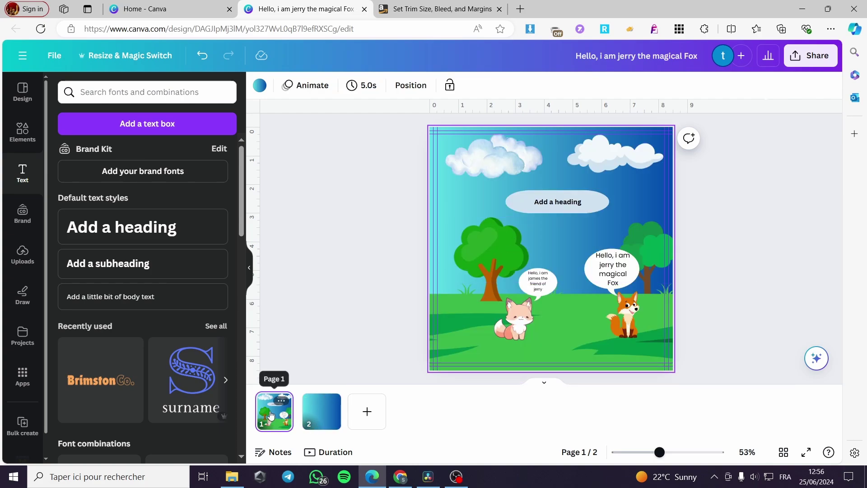
click(492, 256)
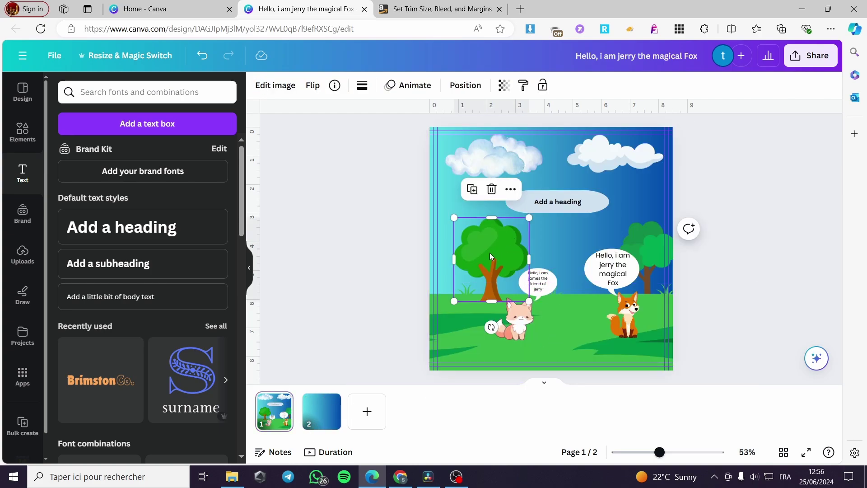
shift+click(519, 323)
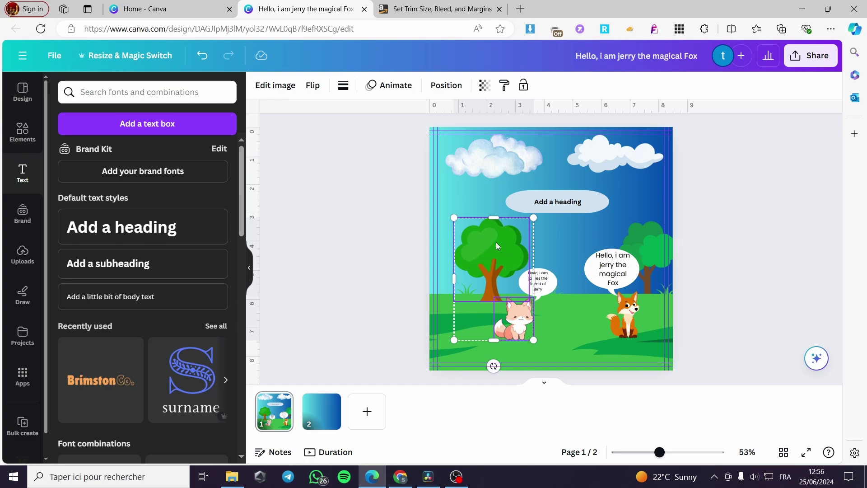
shift+click(589, 346)
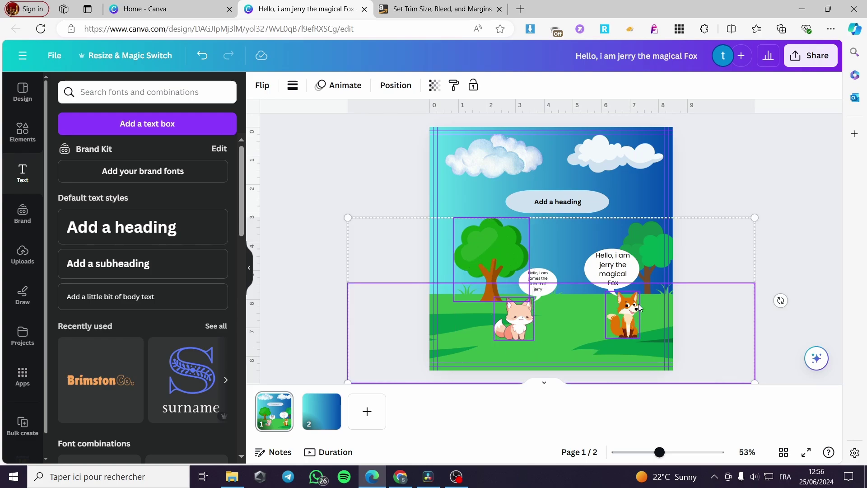
shift+click(654, 241)
shift+click(635, 149)
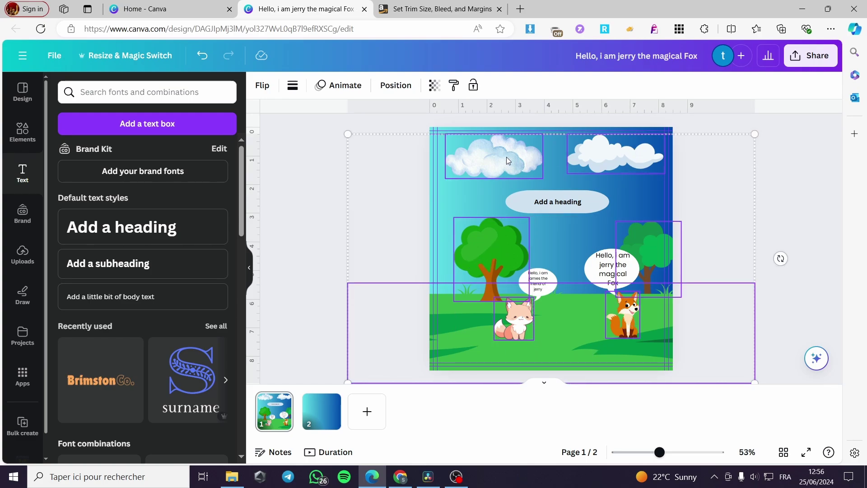
shift+click(529, 166)
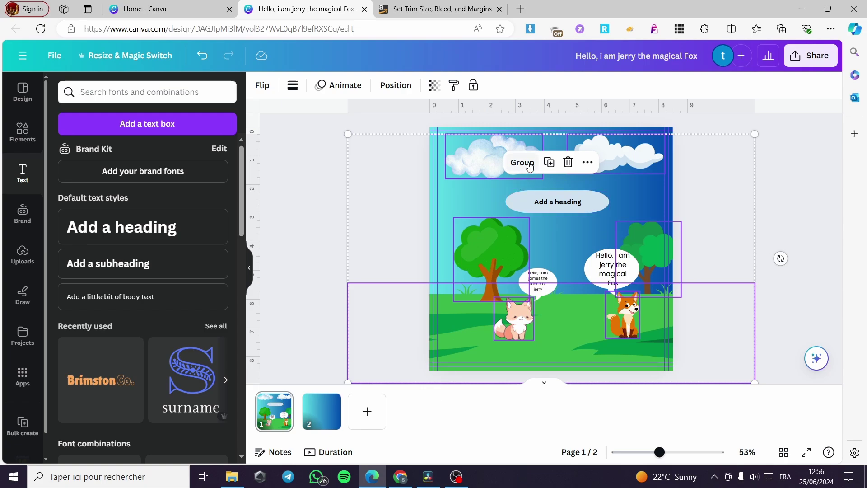
click(523, 163)
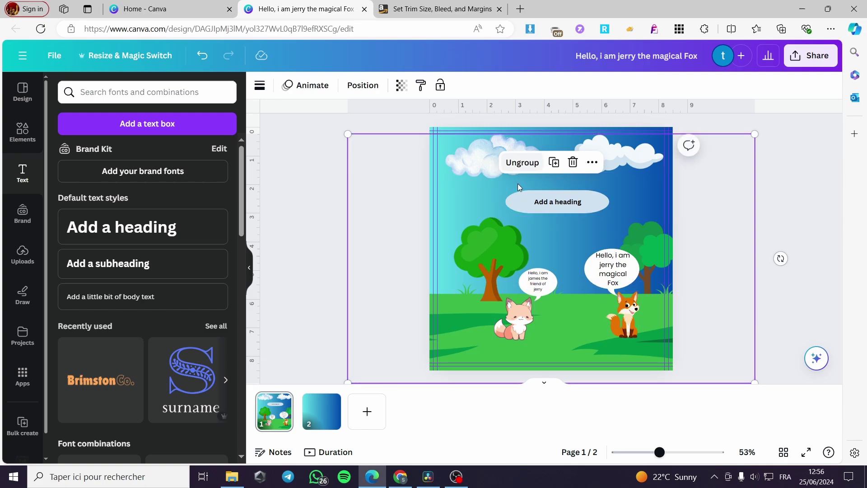
Paste a copy of the grouped scenery onto page 2
click(322, 409)
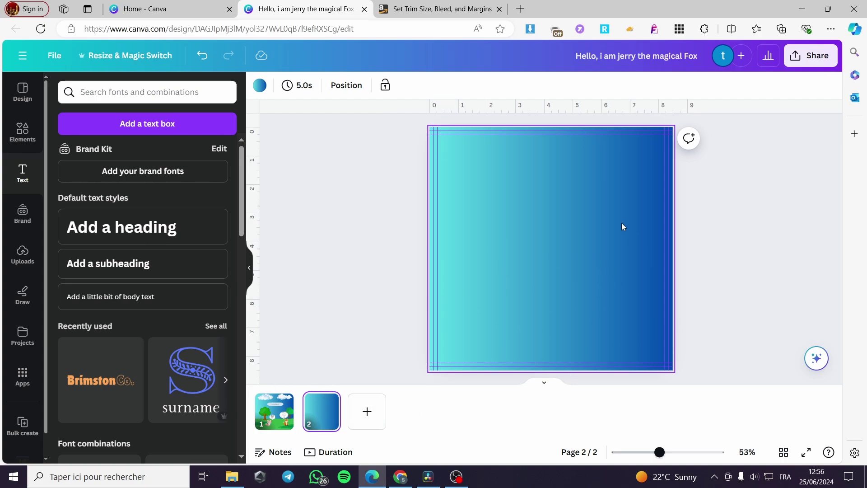
key(ctrl+v)
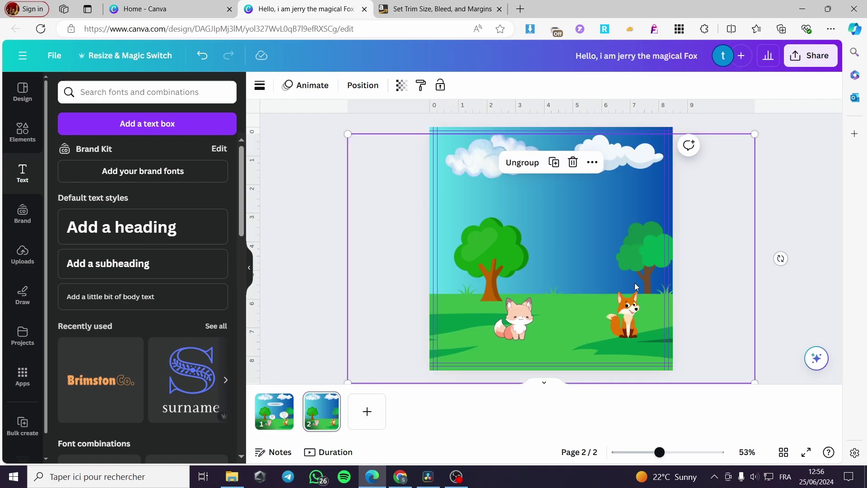
click(807, 188)
Compare pages 1 and 2, and shift the scenery group on page 2 slightly to the left
click(274, 409)
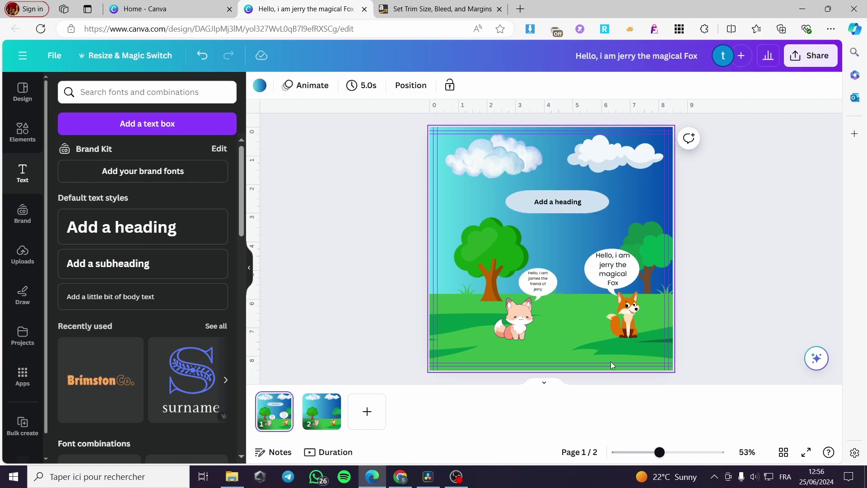
click(322, 411)
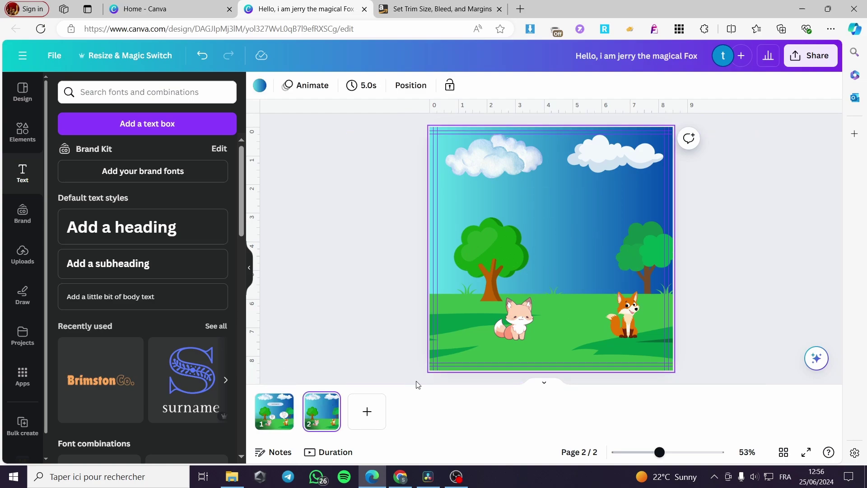
click(274, 409)
click(322, 411)
mouse_move(565, 238)
mouse_down()
mouse_move(523, 213)
mouse_move(586, 223)
mouse_move(533, 224)
mouse_move(560, 240)
mouse_up()
click(794, 209)
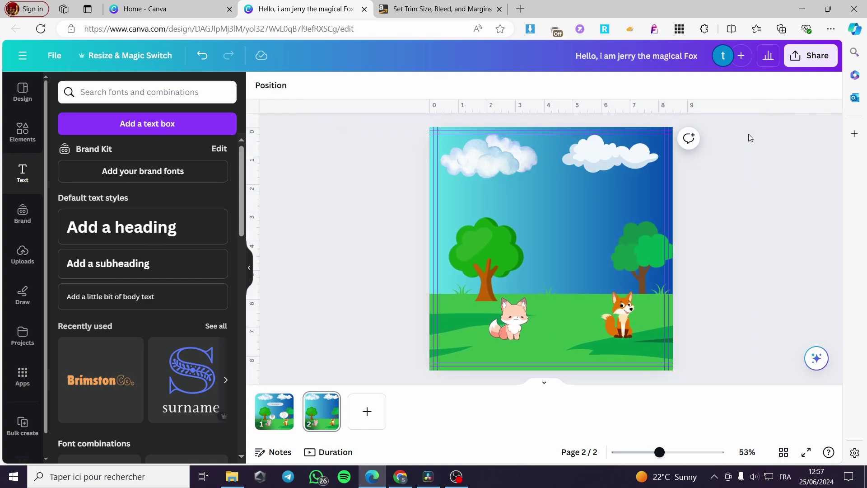
Try PDF Standard as the download file type, and leave the download settings without downloading
click(810, 55)
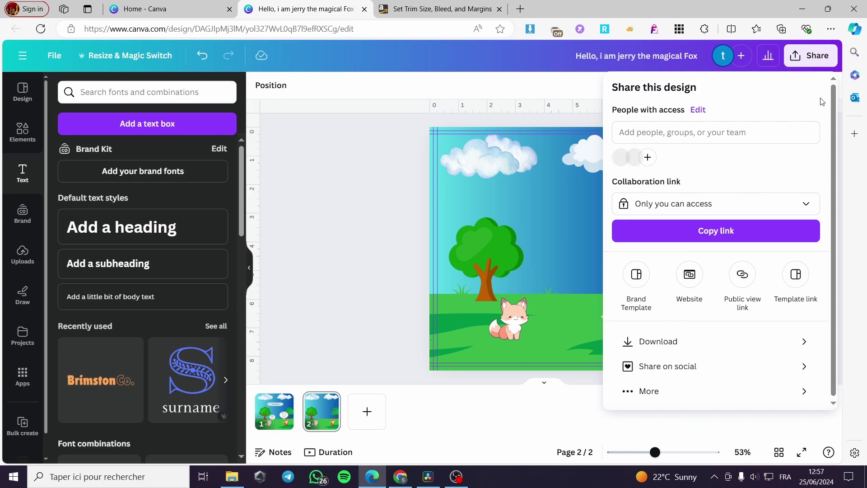
click(698, 341)
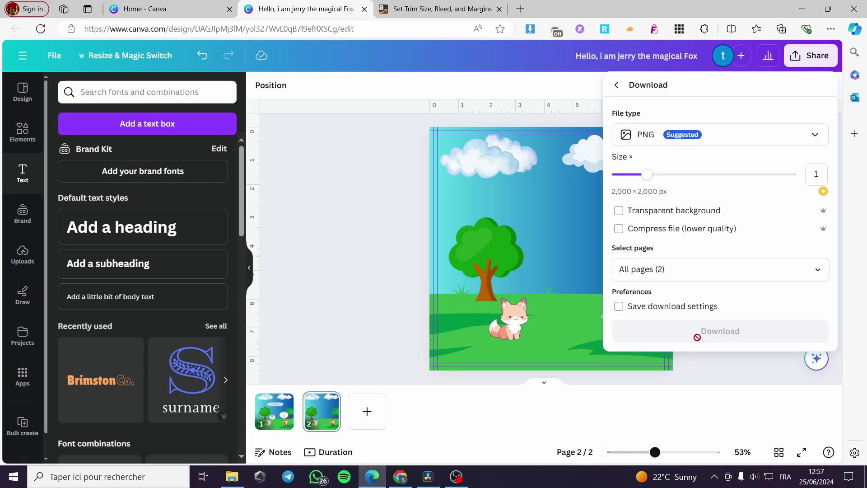
click(745, 143)
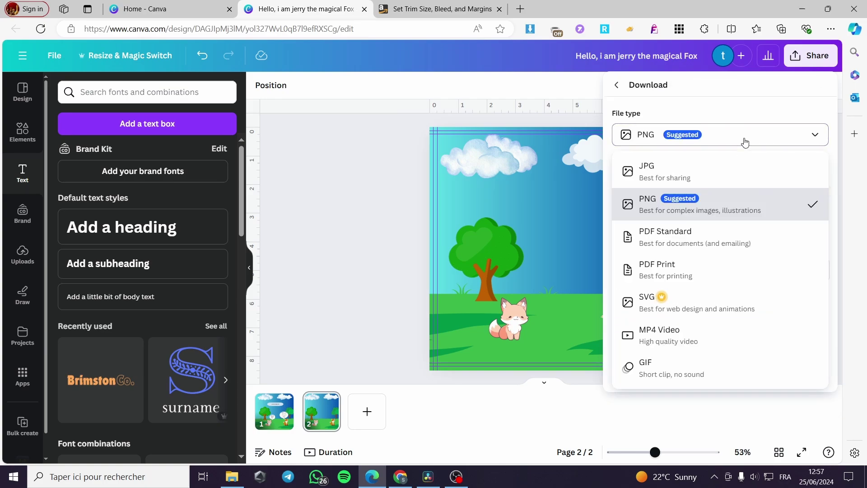
click(704, 238)
click(377, 333)
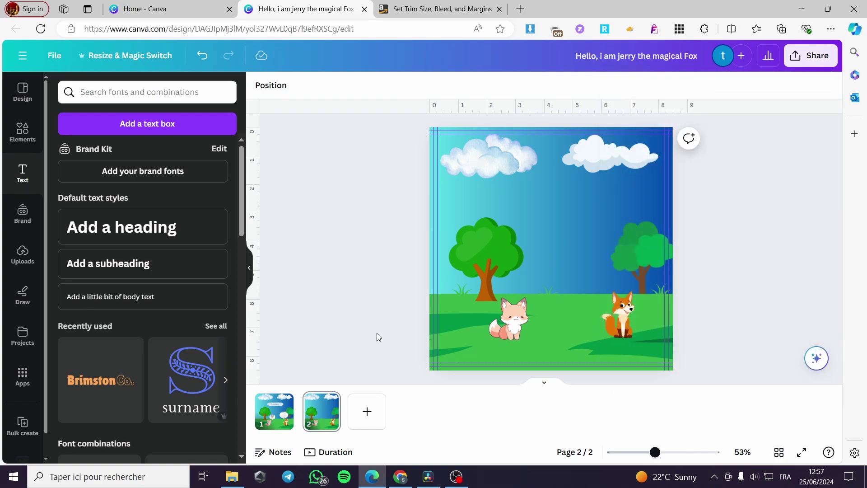
Add five more blank pages after page 2, for seven pages in all
click(367, 411)
click(414, 411)
click(464, 411)
click(510, 411)
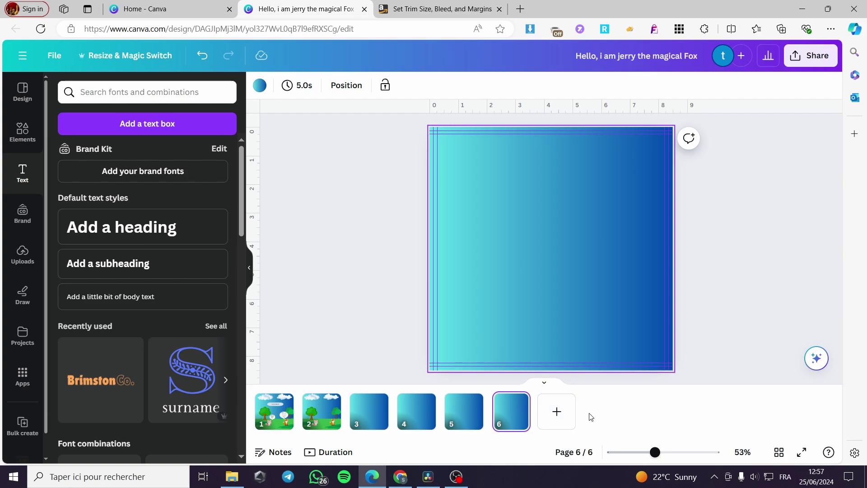
click(557, 411)
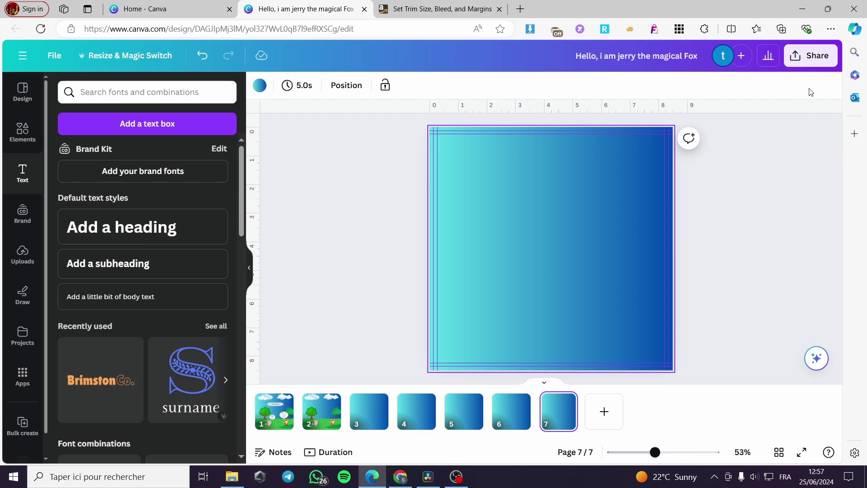
Review the download options for all pages, and close the Amazon KDP trim size help page
click(813, 63)
click(722, 342)
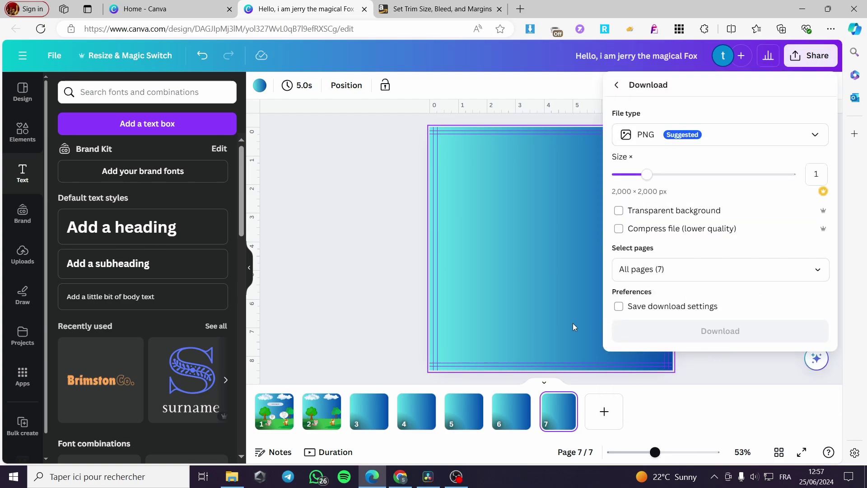
key(ctrl+Tab)
scroll(378, 348, up, 15)
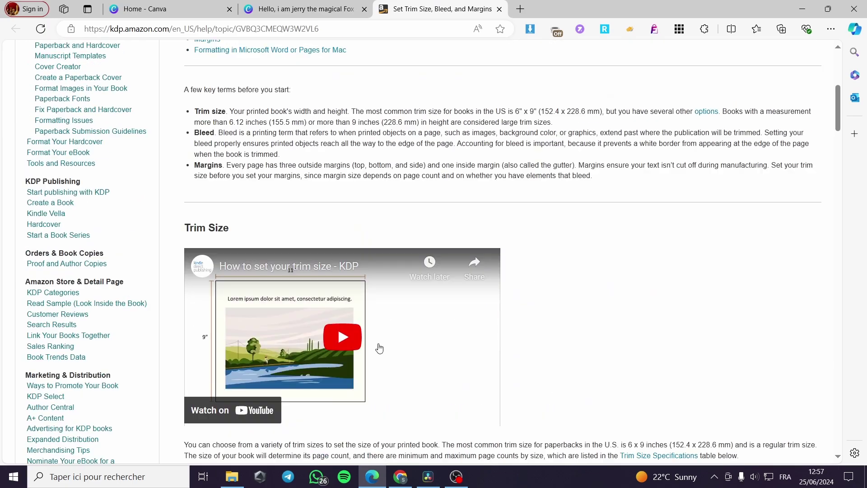
click(499, 9)
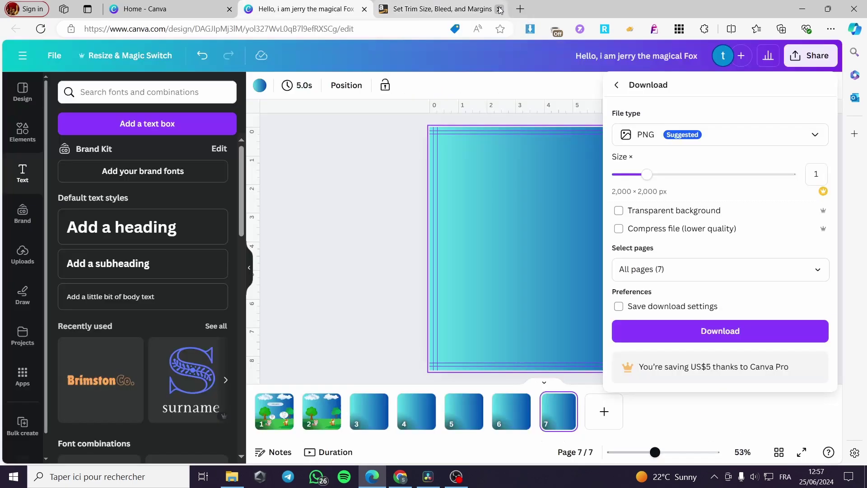
click(382, 233)
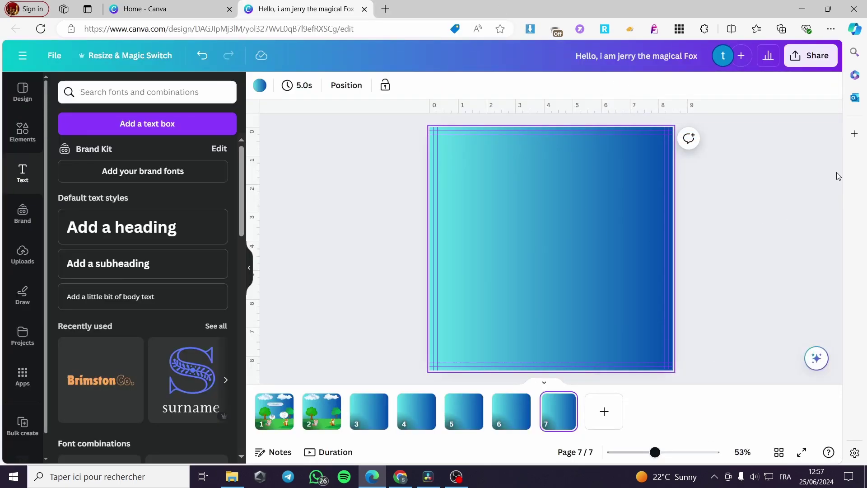